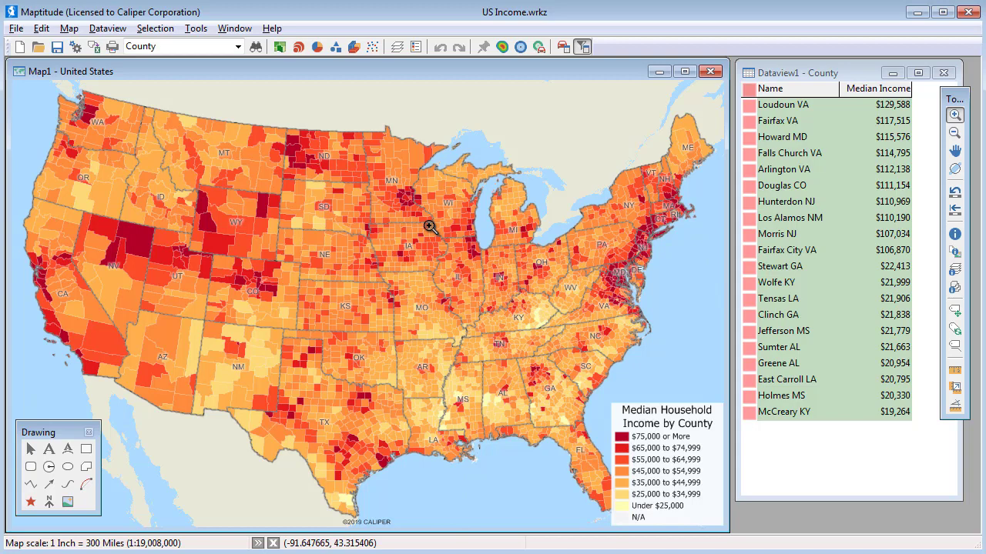
- Duplicate the US income map and zoom the copy in on Hawaii
{"action": "left_click", "coordinate": [70, 31]}
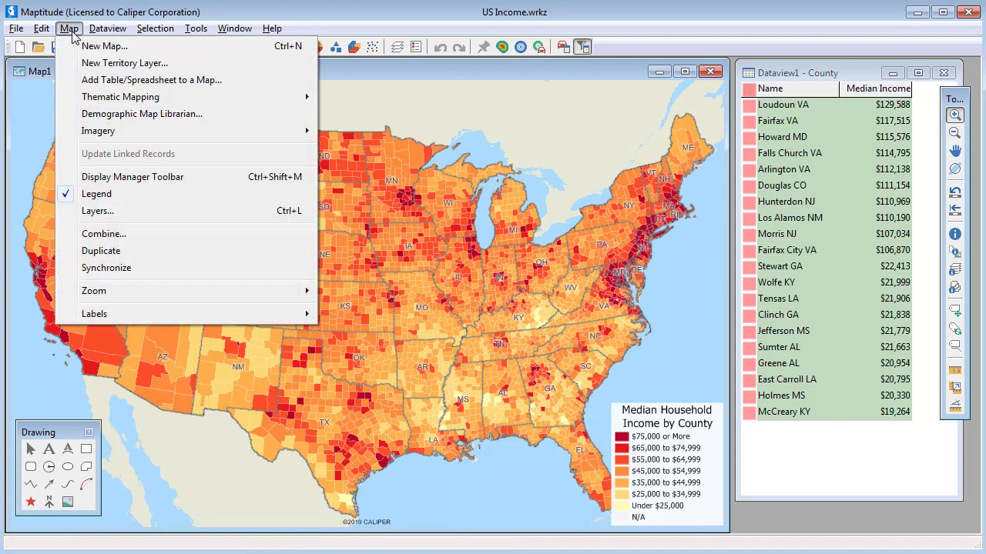
{"action": "left_click", "coordinate": [123, 249]}
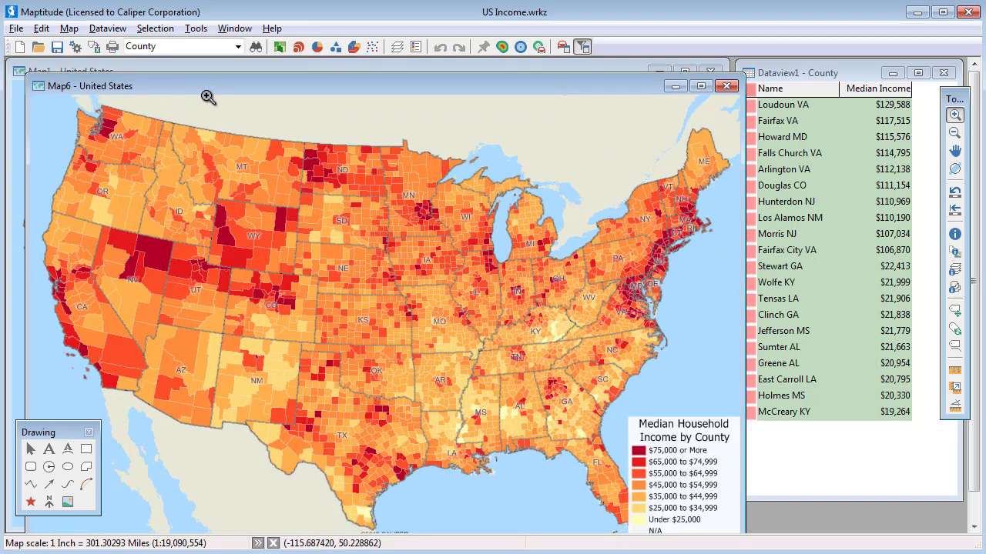
{"action": "left_click", "coordinate": [255, 47]}
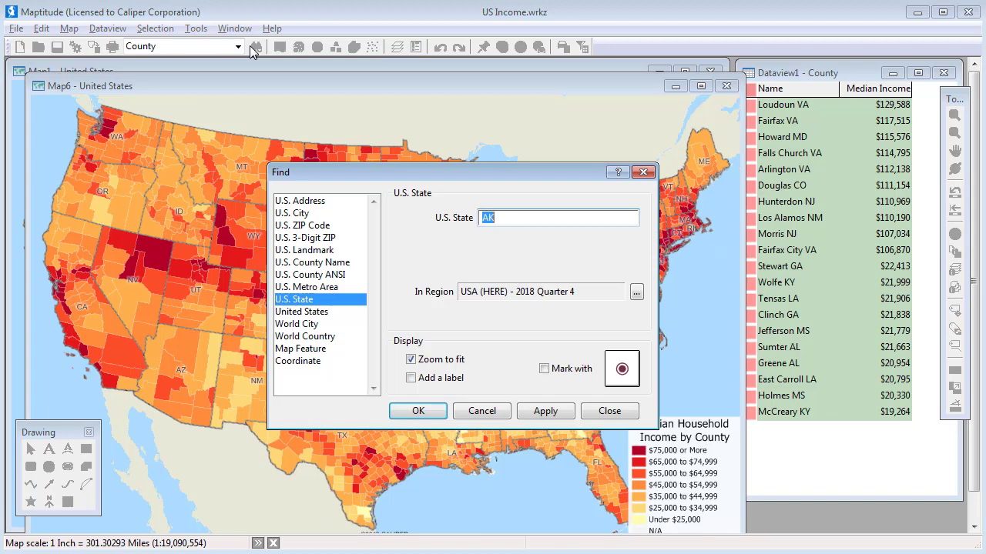
{"action": "type", "text": "HI"}
{"action": "left_click", "coordinate": [422, 409]}
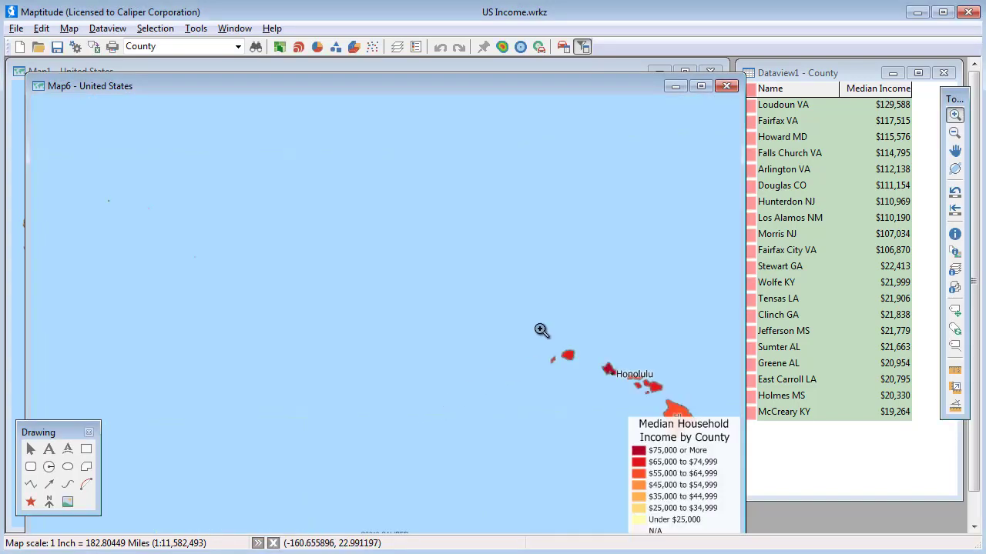
{"action": "left_click_drag", "start_coordinate": [539, 329], "coordinate": [708, 455]}
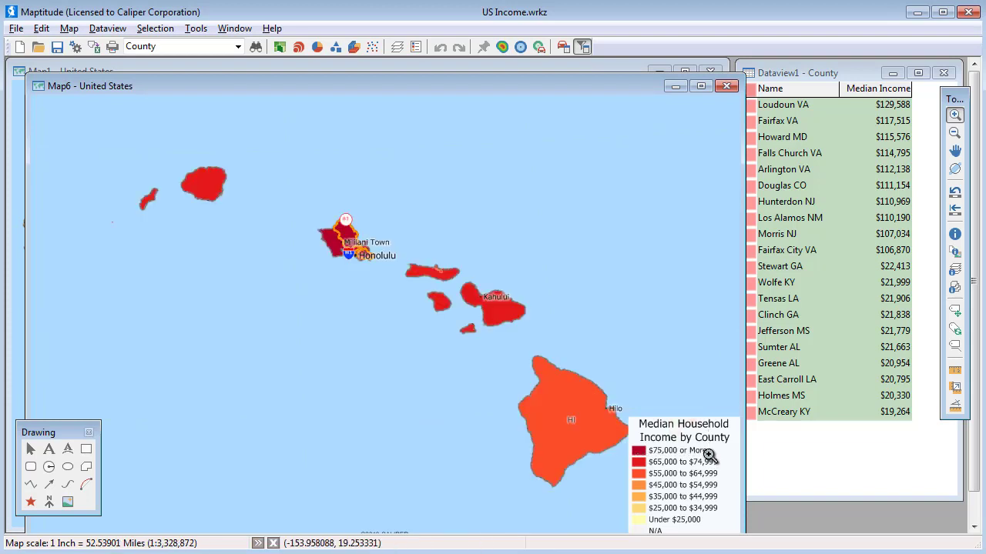
- Hide the Hawaii map's legend and shrink it into a small inset at the US map's top-left
{"action": "left_click", "coordinate": [414, 50]}
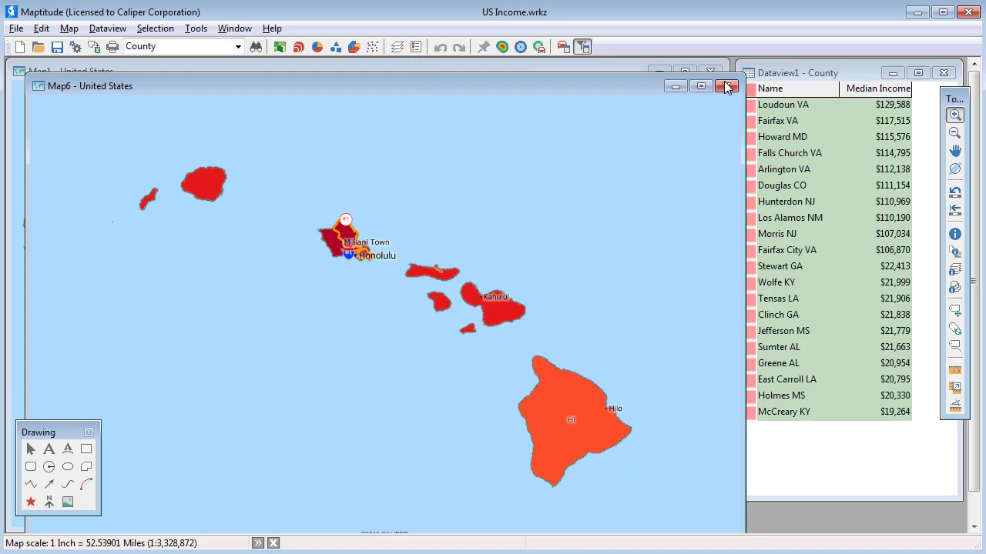
{"action": "left_click_drag", "start_coordinate": [739, 78], "coordinate": [213, 408]}
{"action": "left_click_drag", "start_coordinate": [124, 422], "coordinate": [132, 103]}
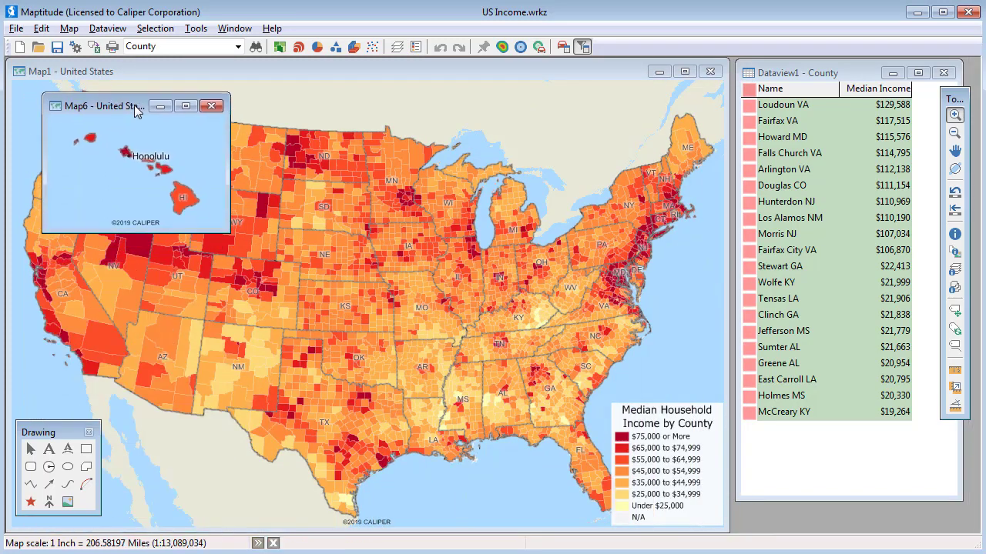
{"action": "left_click_drag", "start_coordinate": [227, 228], "coordinate": [189, 202]}
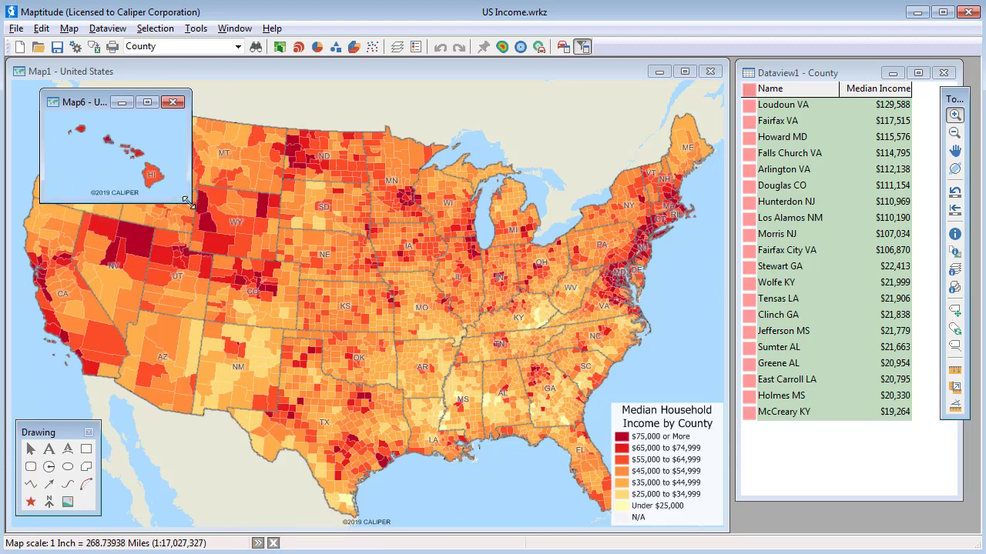
- Set the inset map's title to 'Hawaii' in its properties
{"action": "right_click", "coordinate": [166, 142]}
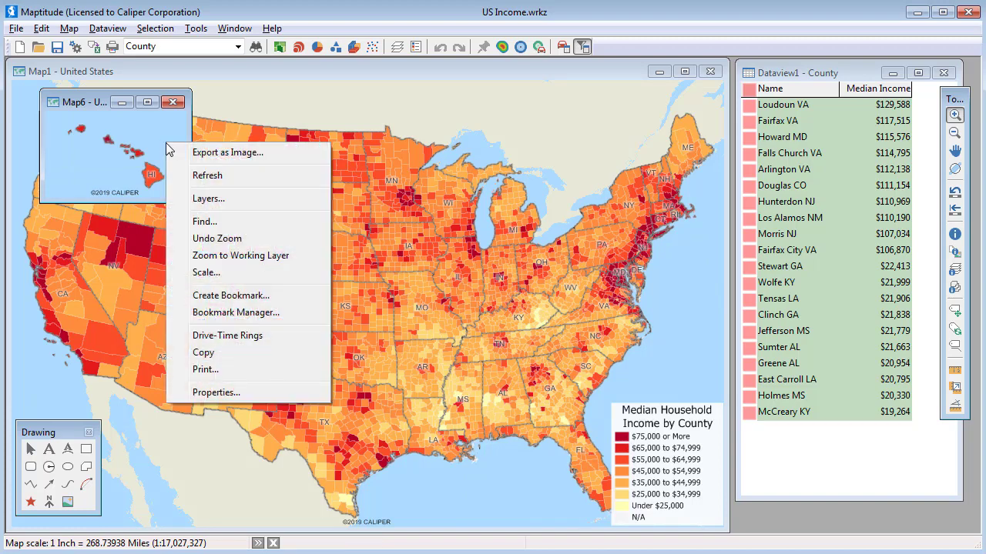
{"action": "left_click", "coordinate": [236, 387]}
{"action": "type", "text": "H"}
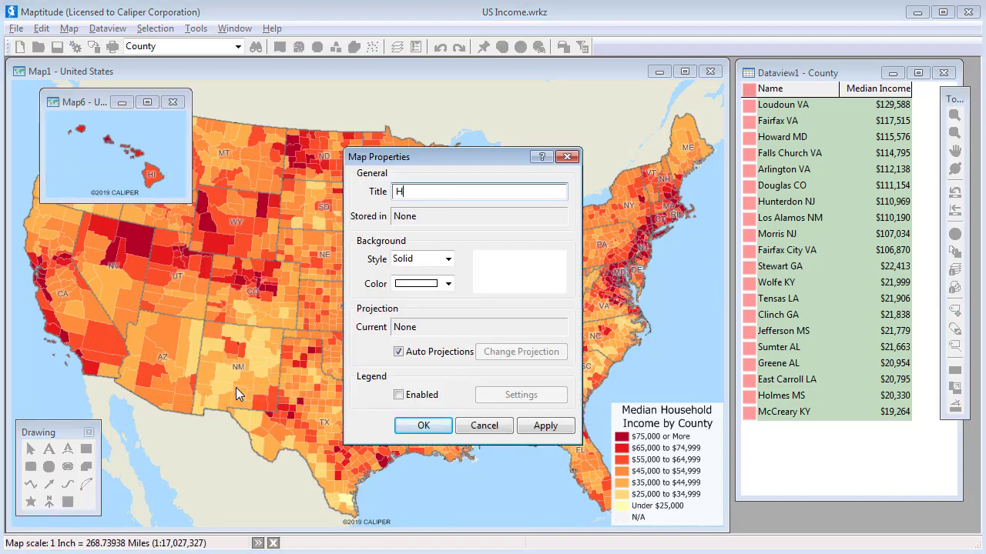
{"action": "type", "text": "awaii"}
{"action": "left_click", "coordinate": [426, 426]}
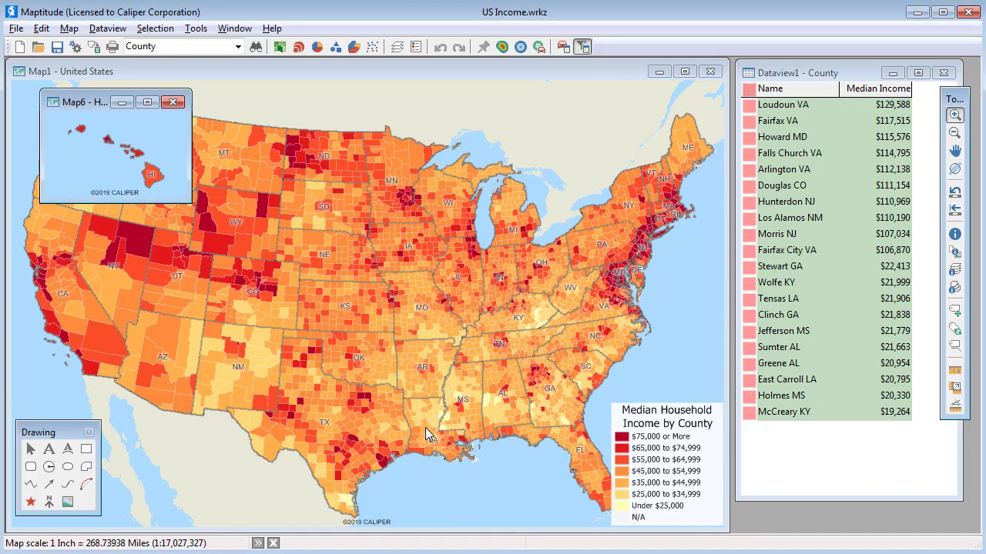
- Duplicate the Hawaii inset, zoom the copy to Alaska and enlarge its window
{"action": "left_click", "coordinate": [69, 29]}
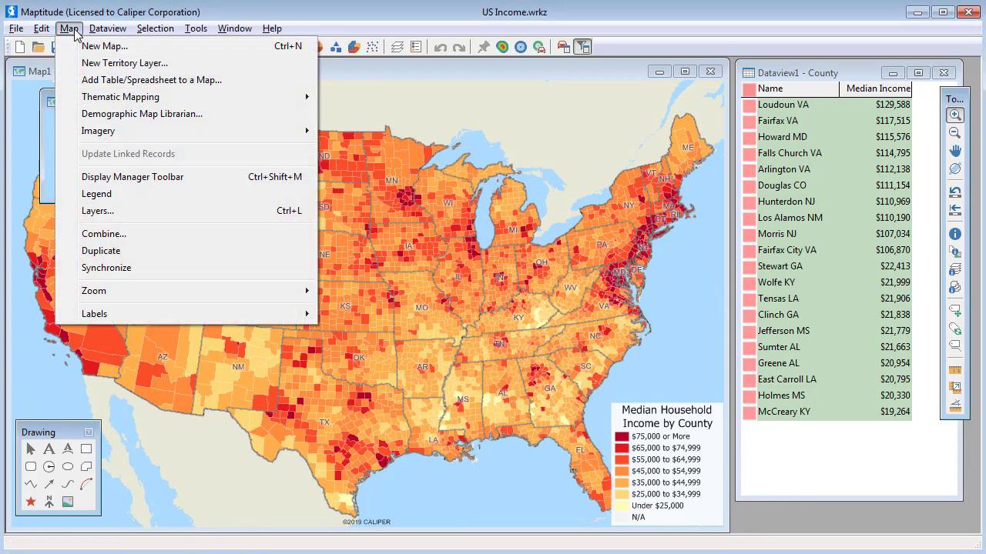
{"action": "left_click", "coordinate": [140, 252]}
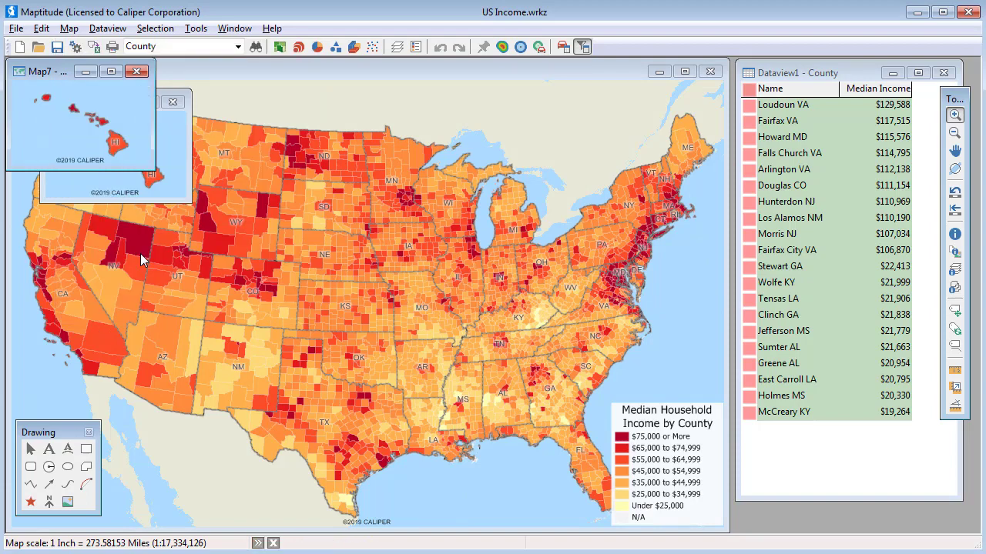
{"action": "left_click", "coordinate": [256, 48]}
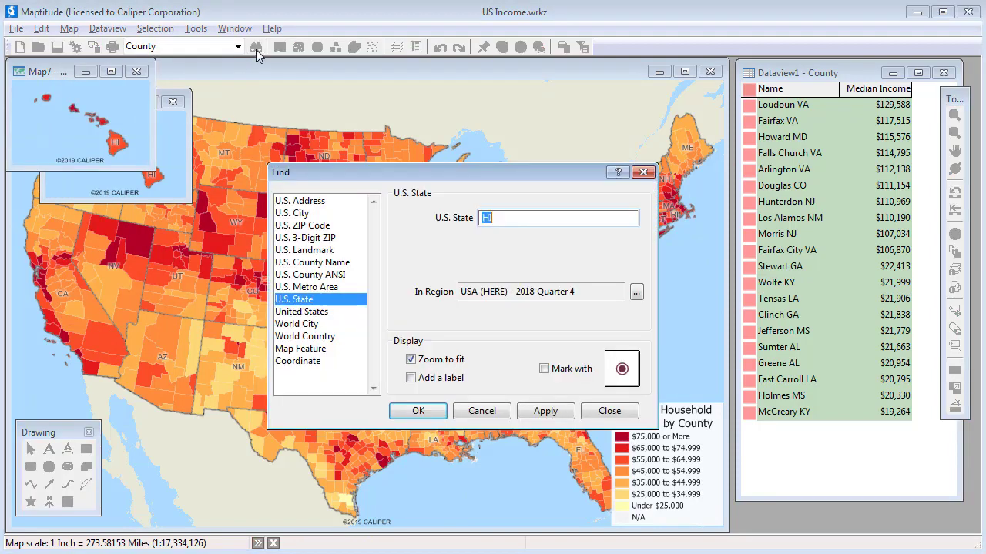
{"action": "type", "text": "AK"}
{"action": "left_click", "coordinate": [417, 409]}
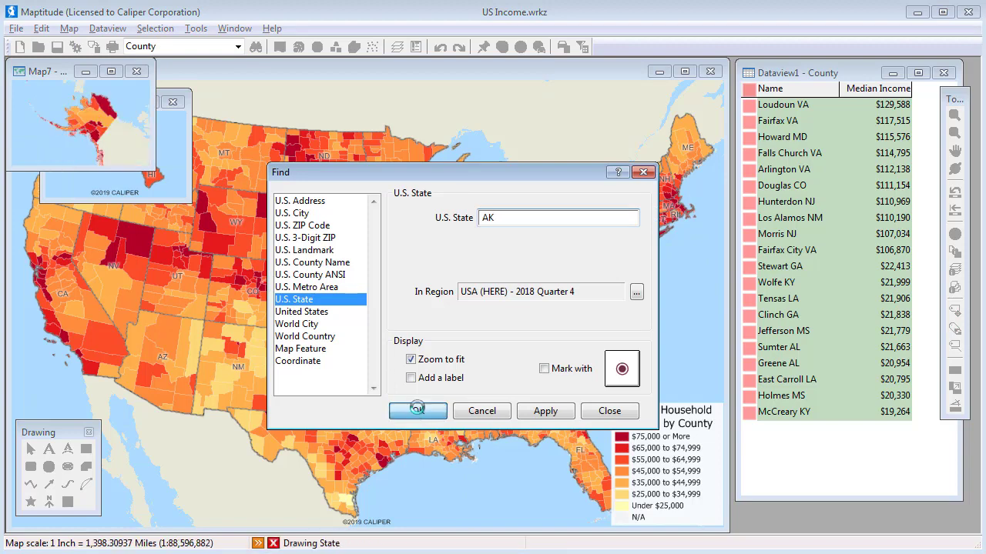
{"action": "left_click_drag", "start_coordinate": [154, 170], "coordinate": [247, 261]}
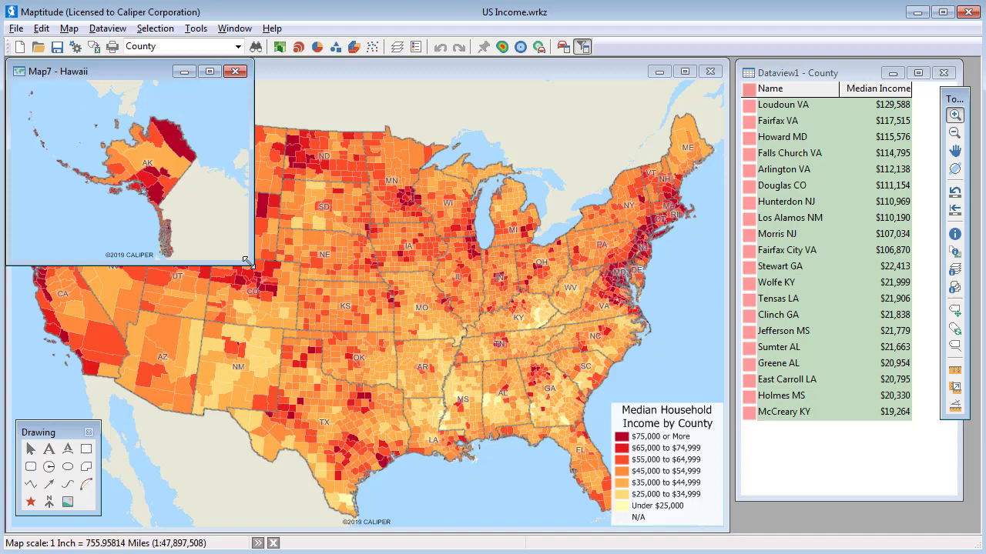
- Title the inset 'Alaska' and give it the Polar Regions Lambert Azimuthal Equal Area projection
{"action": "right_click", "coordinate": [188, 180]}
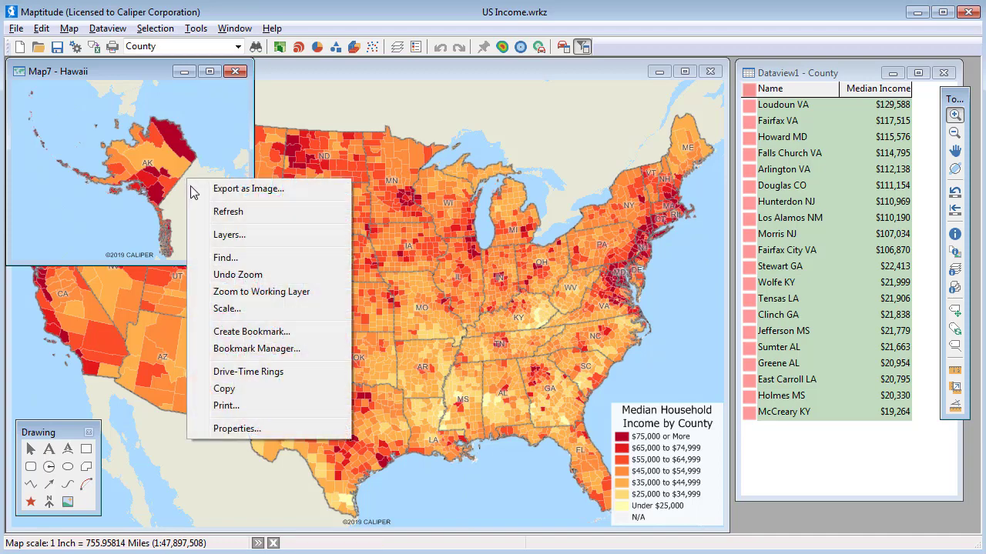
{"action": "left_click", "coordinate": [261, 427]}
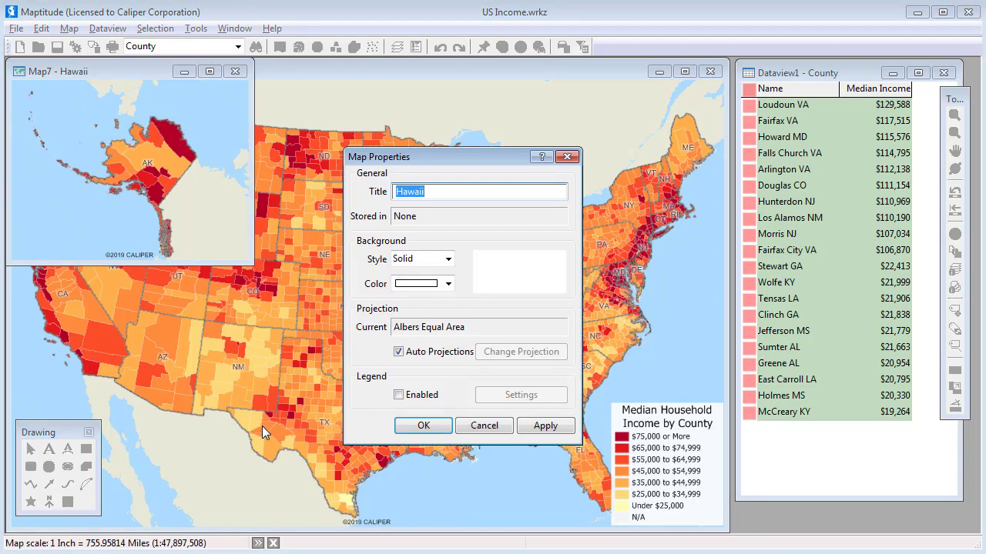
{"action": "type", "text": "Alaska"}
{"action": "left_click", "coordinate": [399, 353]}
{"action": "left_click", "coordinate": [500, 355]}
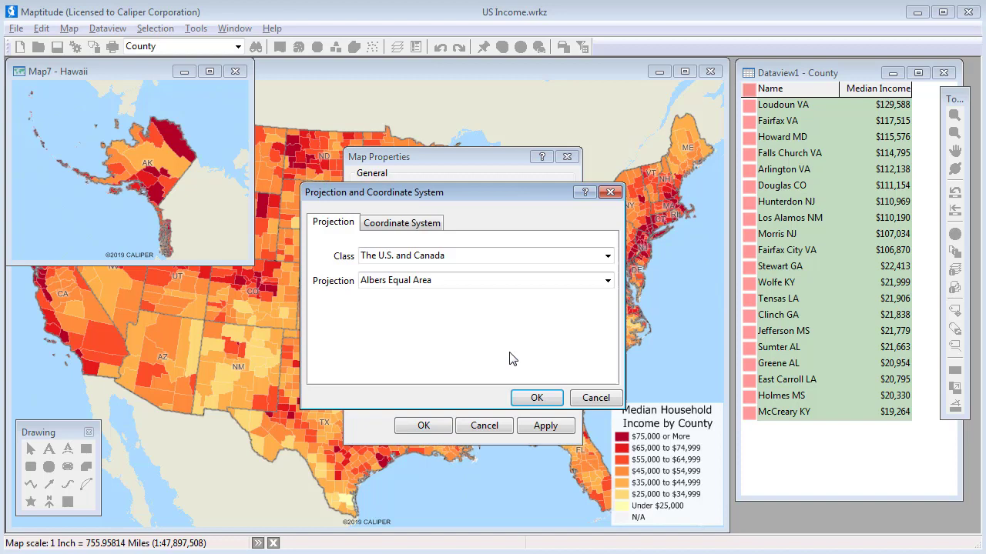
{"action": "left_click", "coordinate": [464, 257]}
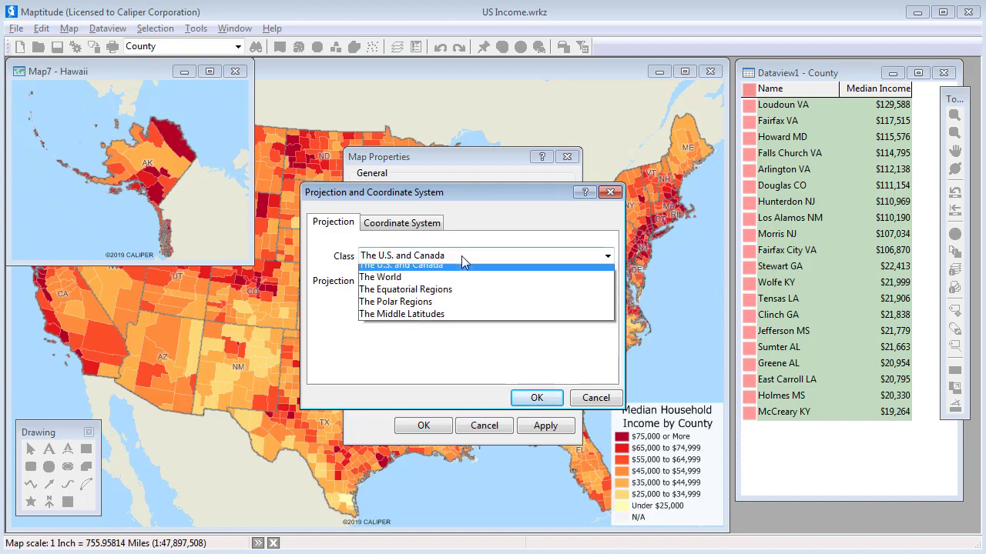
{"action": "left_click", "coordinate": [463, 321]}
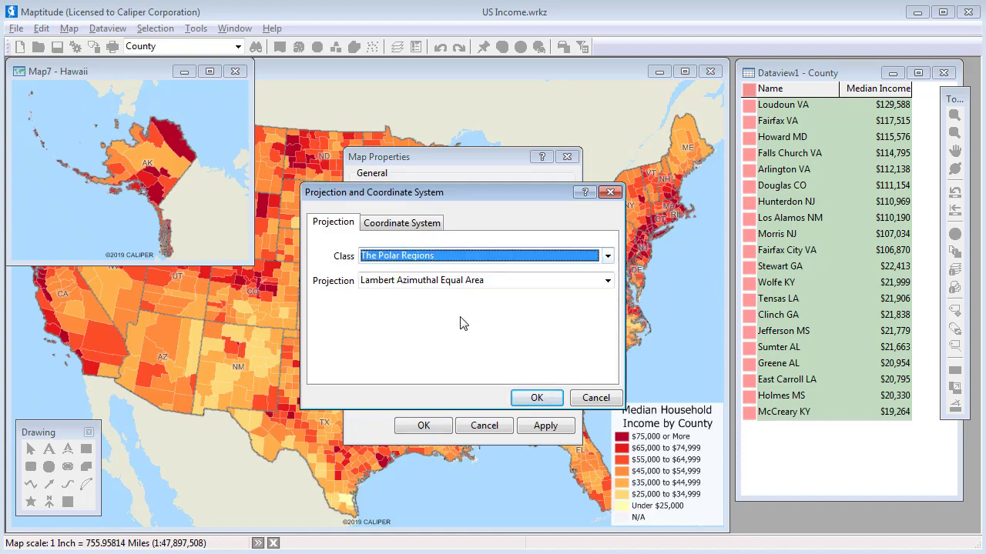
{"action": "left_click", "coordinate": [537, 398]}
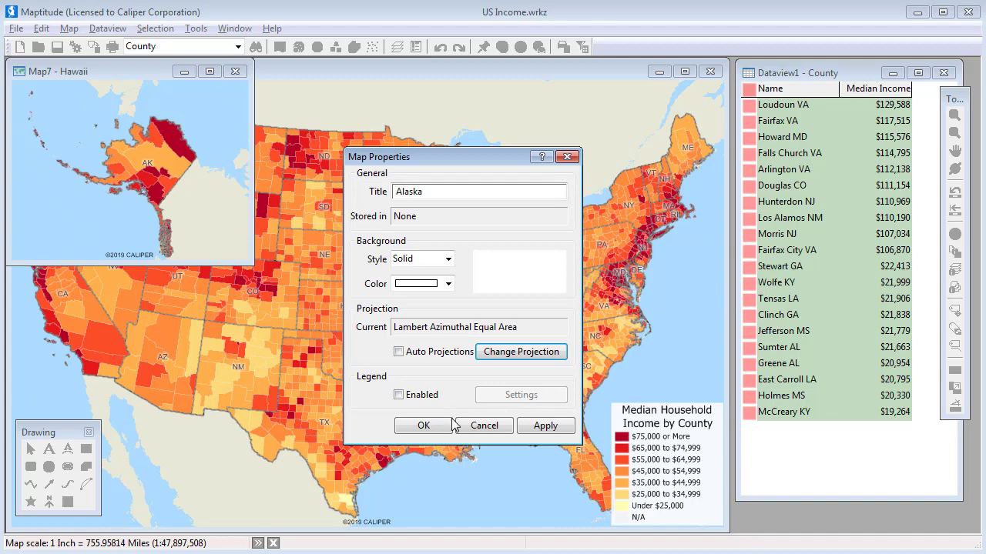
{"action": "left_click", "coordinate": [433, 425]}
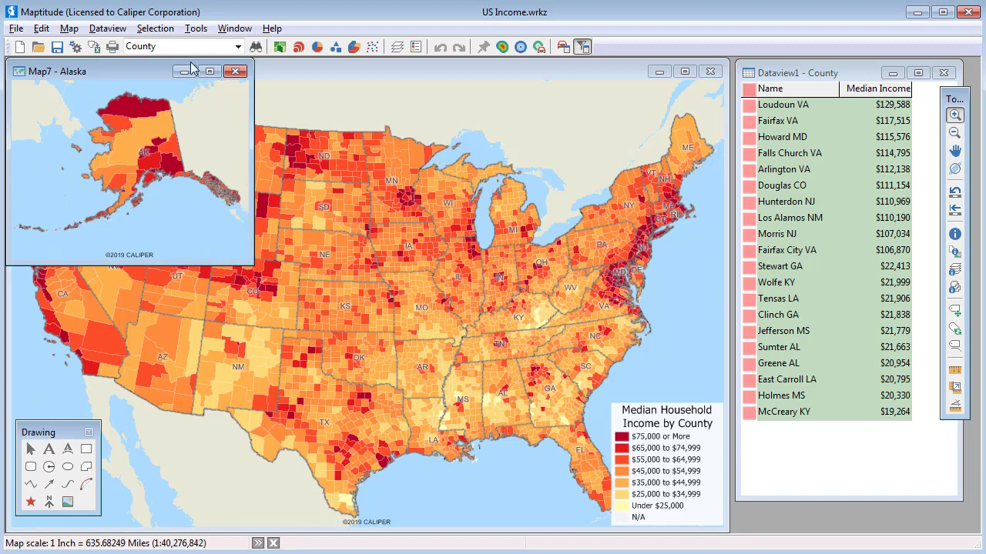
- Create the blank layout Layout1 and set its Letter page to landscape orientation
{"action": "left_click", "coordinate": [195, 29]}
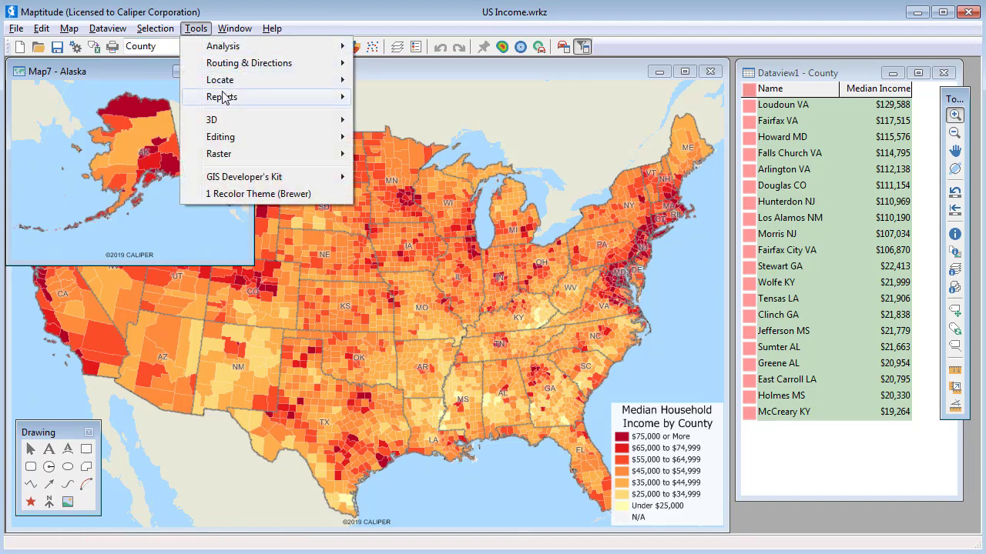
{"action": "mouse_move", "coordinate": [248, 97]}
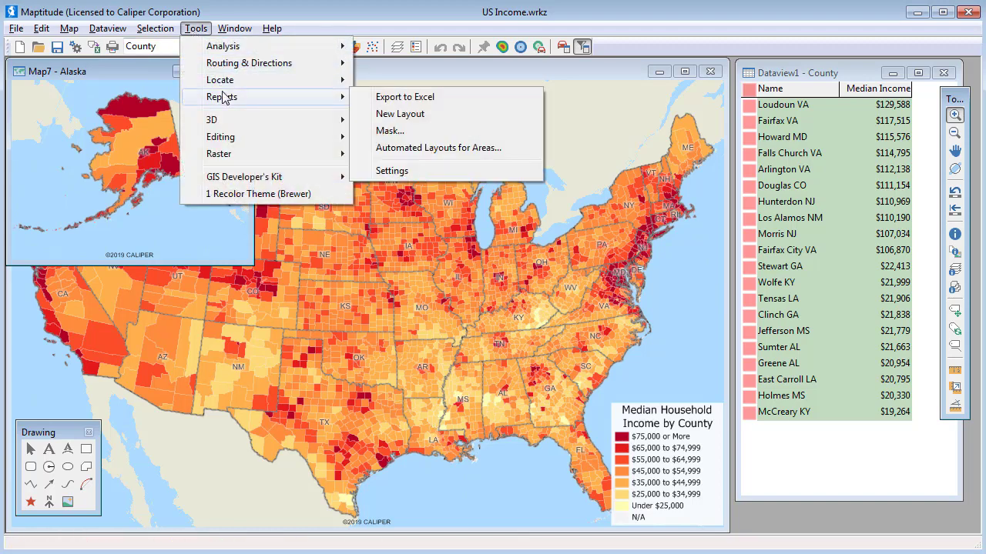
{"action": "left_click", "coordinate": [387, 115]}
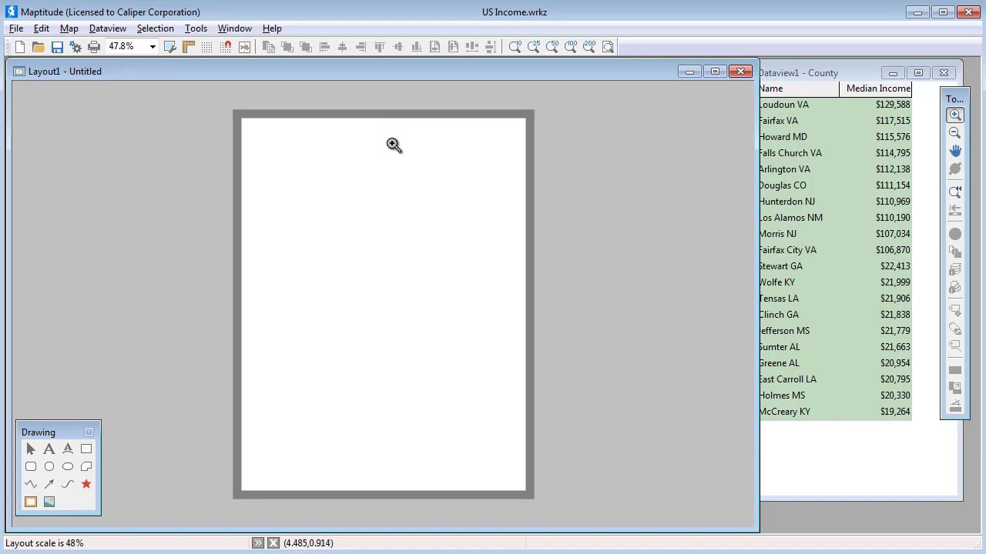
{"action": "right_click", "coordinate": [391, 143]}
{"action": "left_click", "coordinate": [436, 291]}
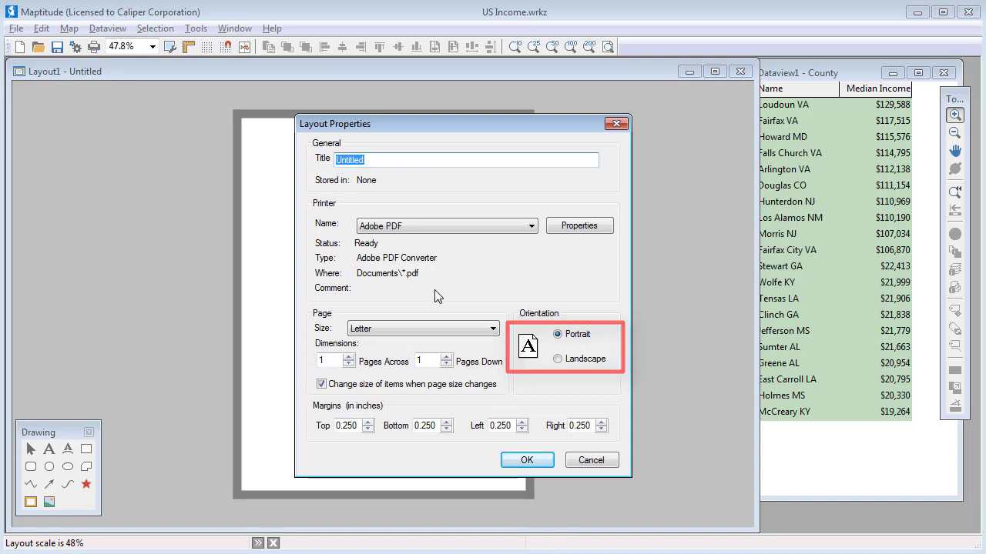
{"action": "left_click", "coordinate": [557, 358]}
{"action": "left_click", "coordinate": [528, 460]}
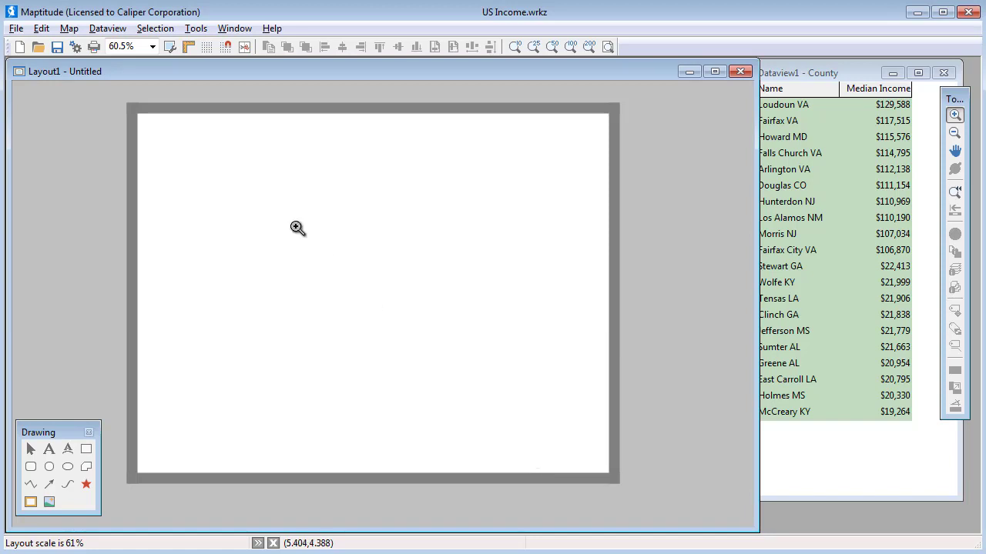
- Turn on rulers and the snap grid for Layout1, marked every inch and quarter inch
{"action": "left_click", "coordinate": [172, 46]}
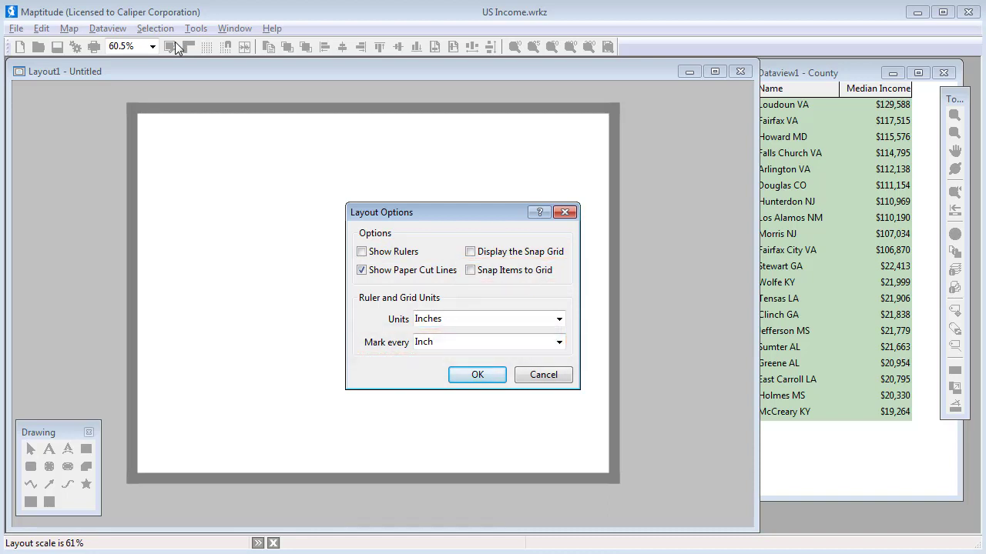
{"action": "left_click", "coordinate": [361, 252]}
{"action": "left_click", "coordinate": [469, 252]}
{"action": "left_click", "coordinate": [479, 342]}
{"action": "left_click", "coordinate": [479, 379]}
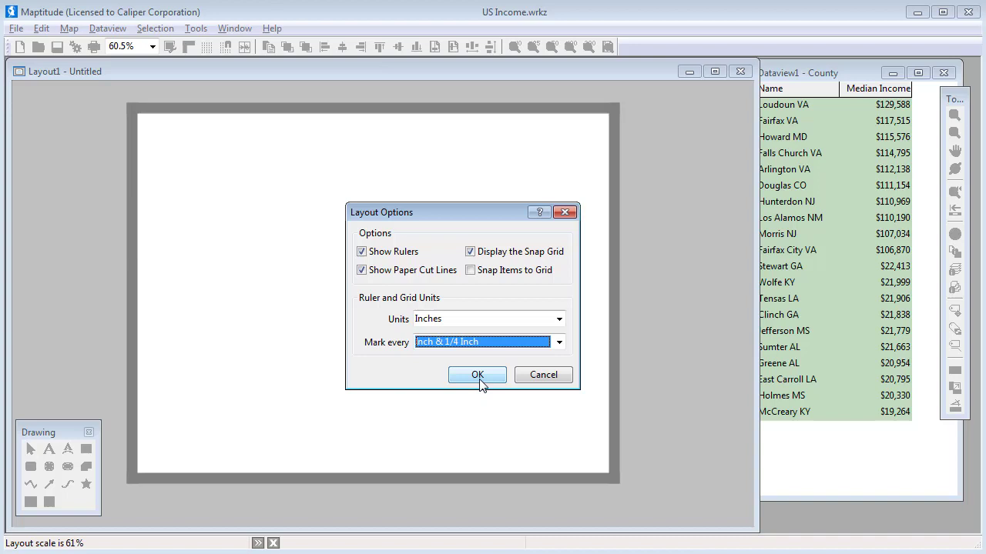
{"action": "left_click", "coordinate": [478, 382]}
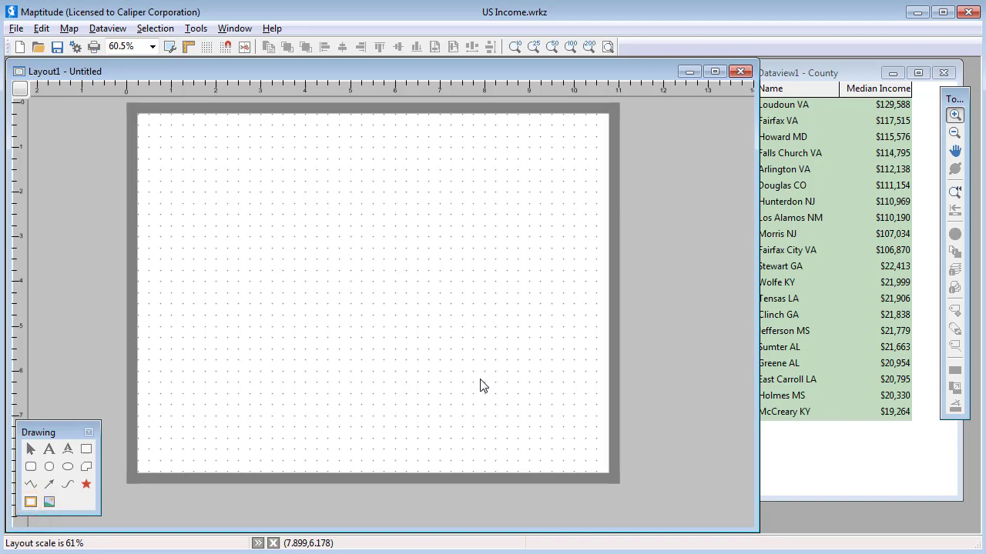
- Draw a frame holding the United States map, printed at fixed scale with aspect ratio unlocked
{"action": "left_click", "coordinate": [31, 502]}
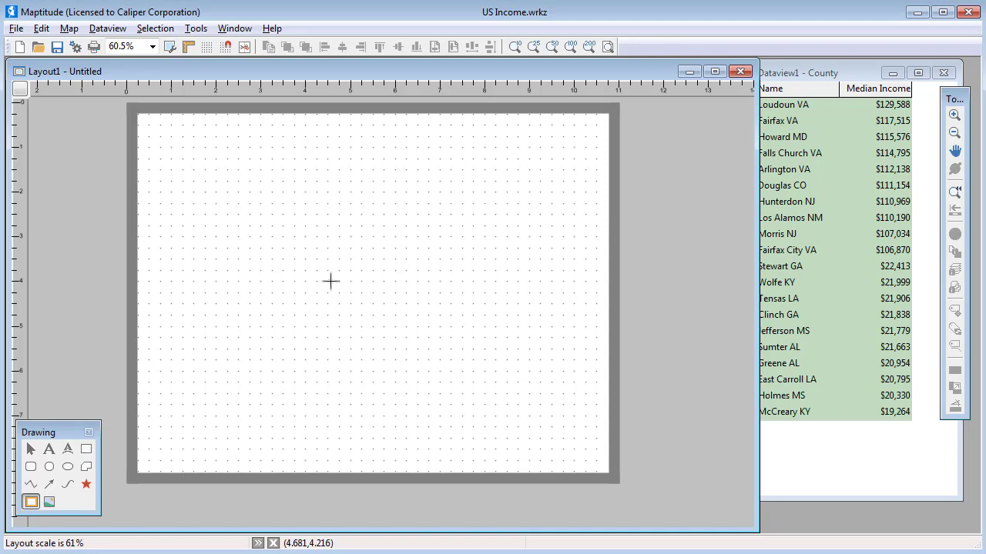
{"action": "left_click_drag", "start_coordinate": [274, 228], "coordinate": [450, 352]}
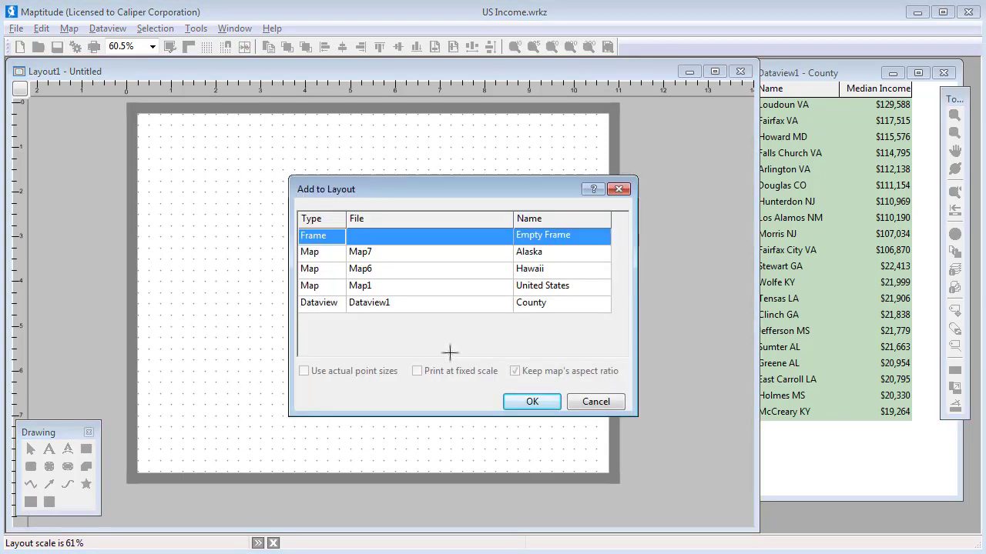
{"action": "left_click", "coordinate": [476, 288]}
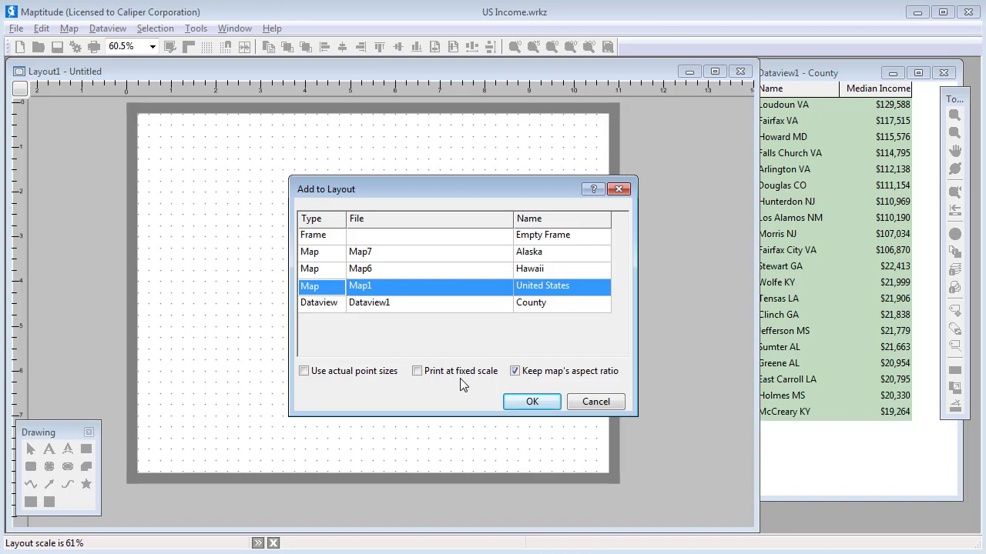
{"action": "left_click", "coordinate": [419, 373]}
{"action": "left_click", "coordinate": [515, 371]}
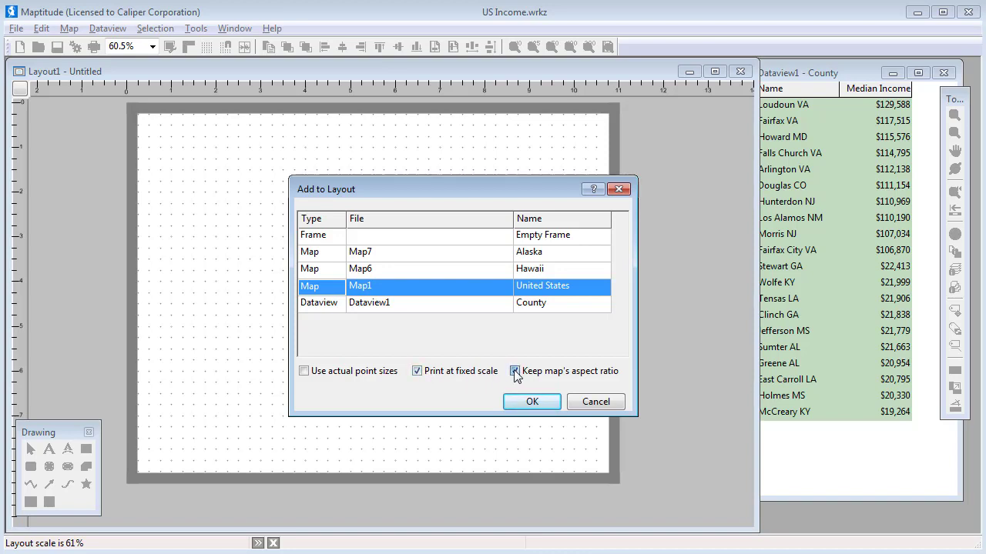
{"action": "left_click", "coordinate": [519, 401]}
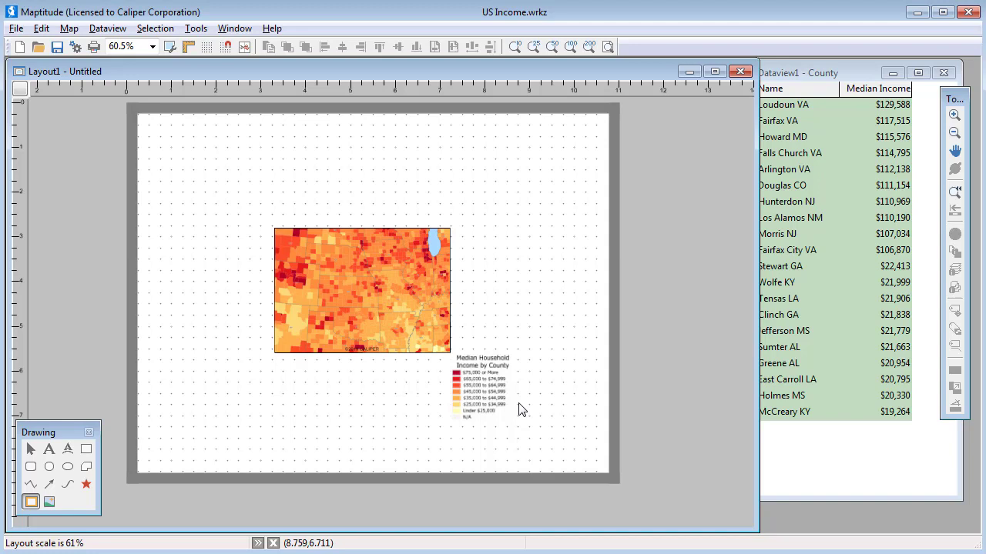
- Select the United States map frame and stretch it toward the top-left and bottom-right
{"action": "left_click", "coordinate": [30, 449]}
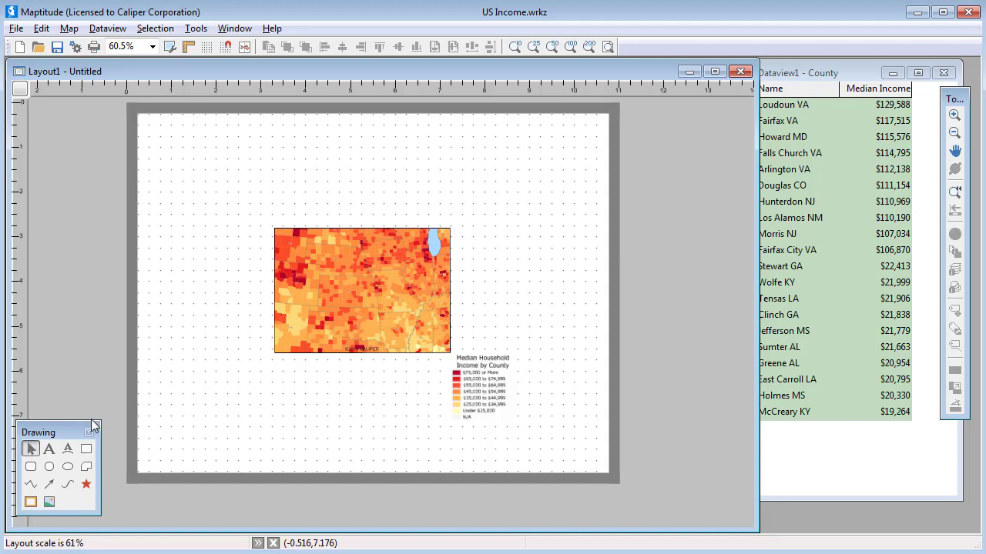
{"action": "left_click", "coordinate": [287, 251]}
{"action": "left_click_drag", "start_coordinate": [274, 228], "coordinate": [160, 146]}
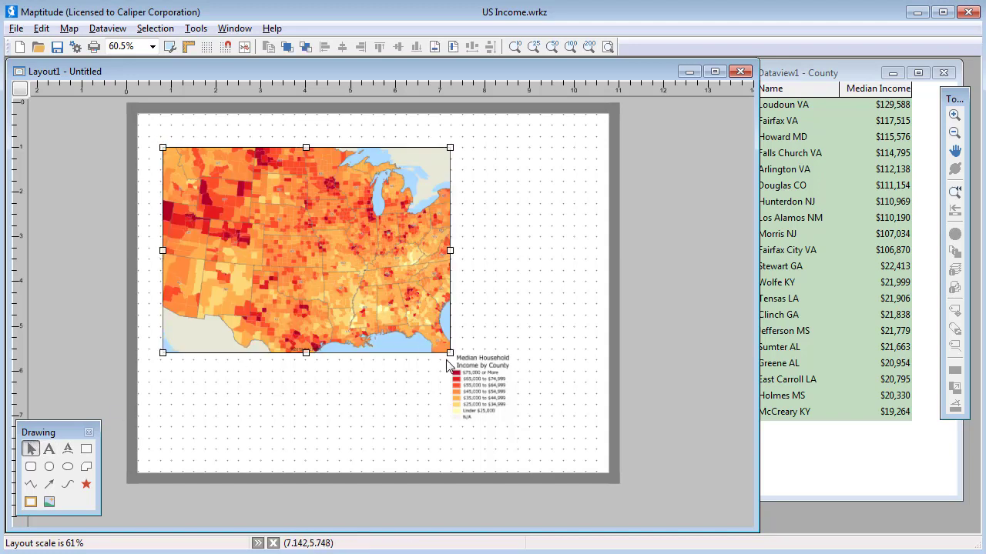
{"action": "left_click_drag", "start_coordinate": [450, 353], "coordinate": [559, 424]}
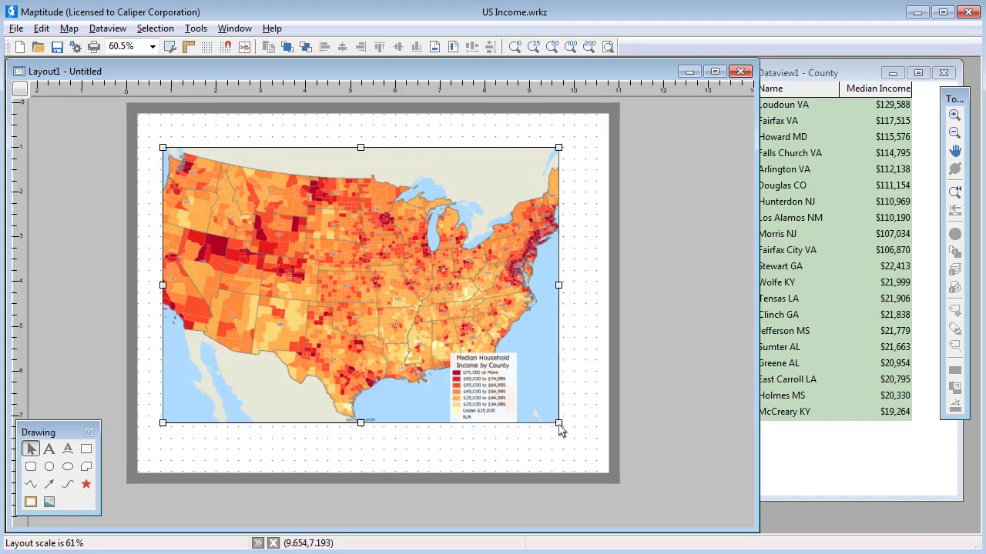
- Delete the map frame and add a new United States map keeping its aspect ratio, not fixed scale
{"action": "right_click", "coordinate": [355, 305]}
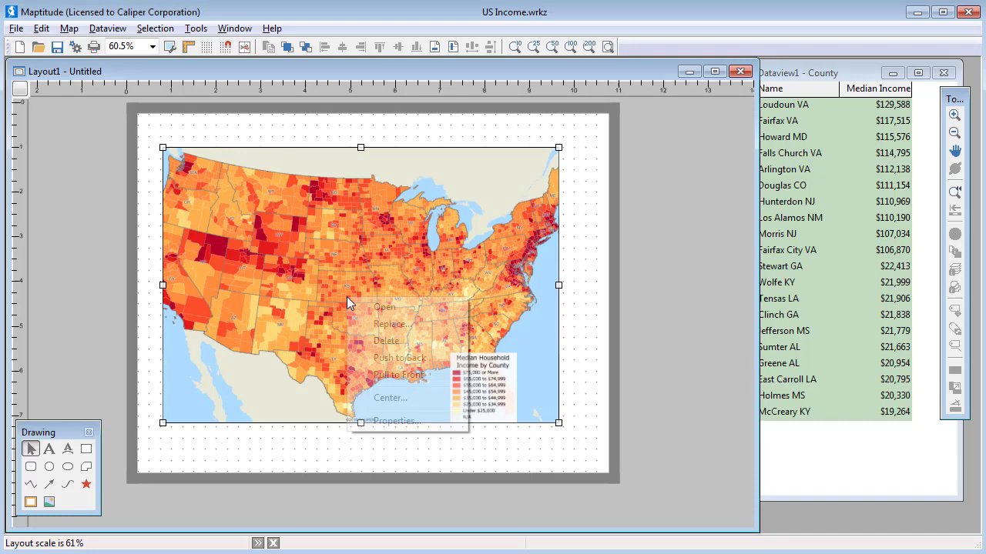
{"action": "left_click", "coordinate": [386, 341]}
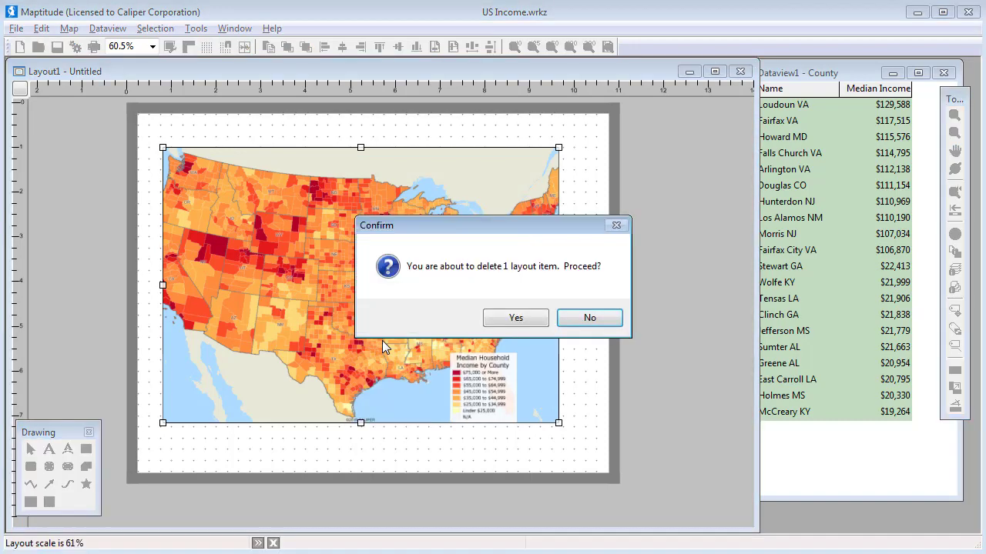
{"action": "left_click", "coordinate": [515, 318]}
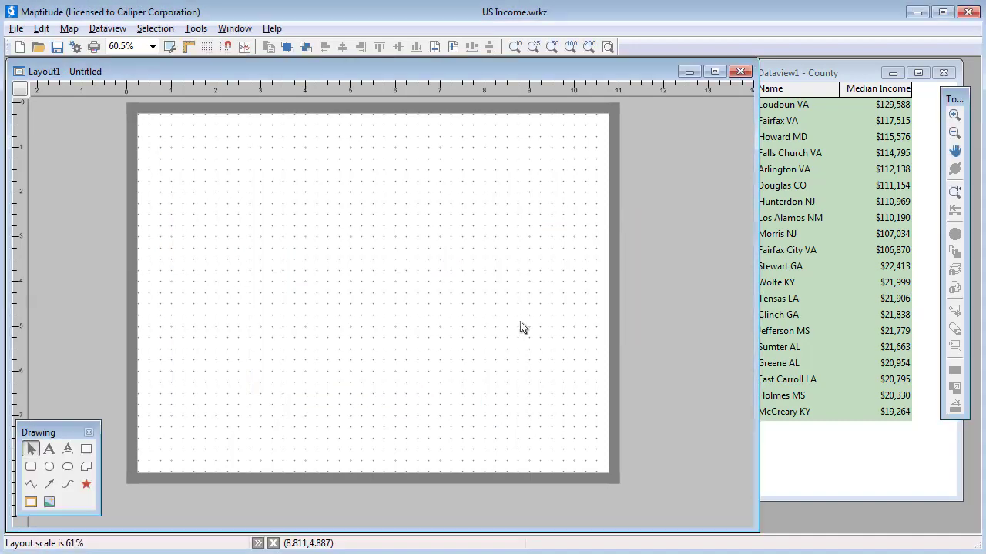
{"action": "left_click", "coordinate": [32, 503]}
{"action": "left_click_drag", "start_coordinate": [285, 226], "coordinate": [447, 353]}
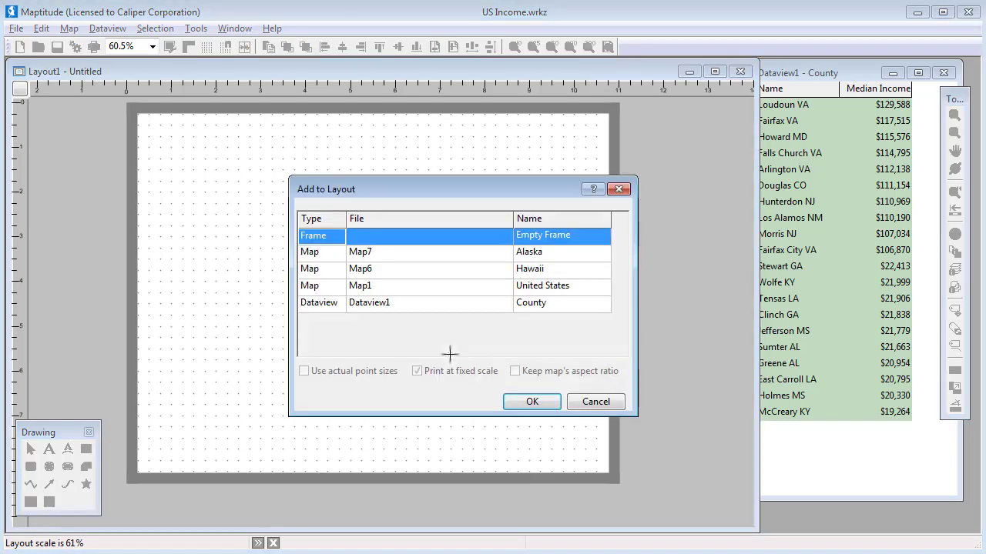
{"action": "left_click", "coordinate": [428, 293]}
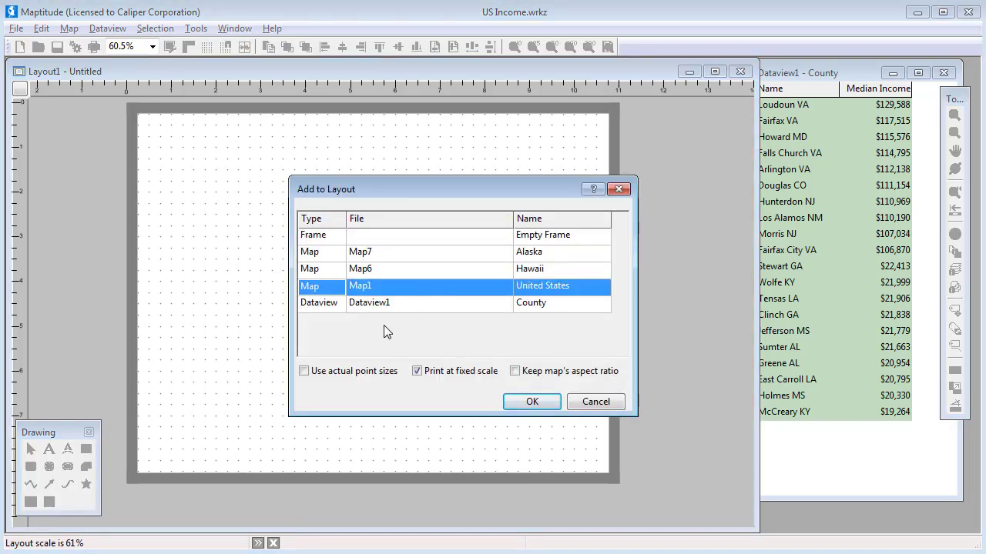
{"action": "left_click", "coordinate": [417, 371]}
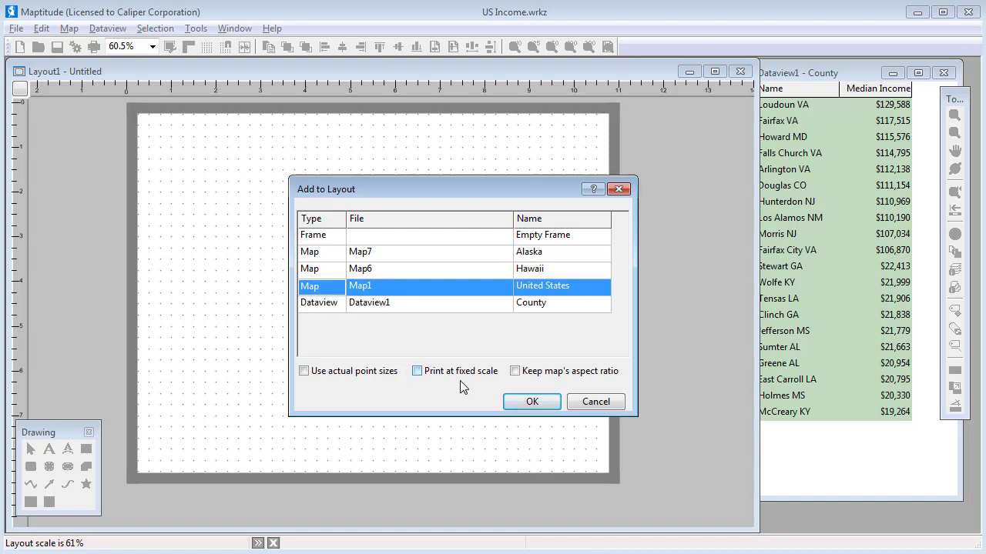
{"action": "left_click", "coordinate": [515, 372]}
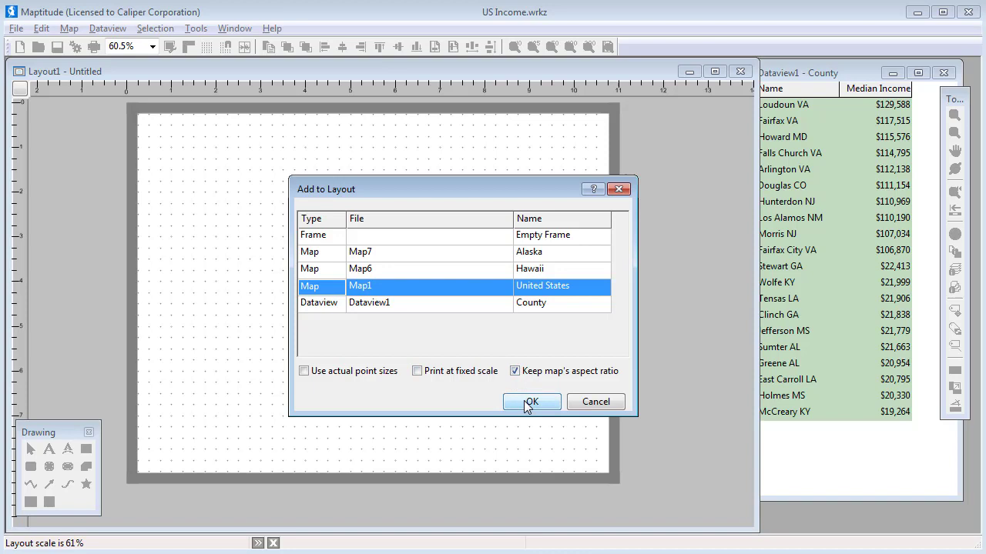
{"action": "left_click", "coordinate": [528, 403]}
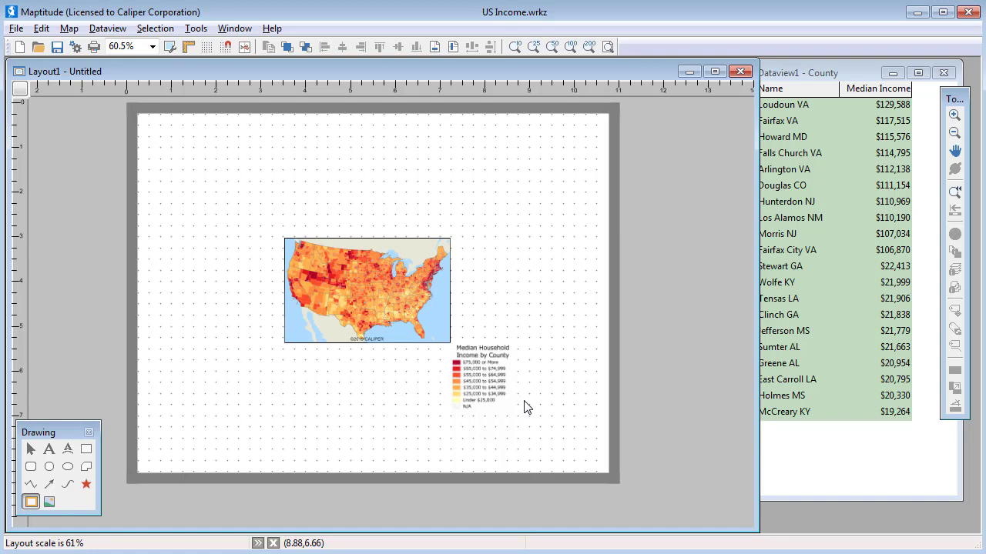
- Select the new map frame and enlarge it toward the page's top-left
{"action": "left_click", "coordinate": [31, 449]}
{"action": "left_click", "coordinate": [327, 280]}
{"action": "left_click_drag", "start_coordinate": [285, 239], "coordinate": [145, 141]}
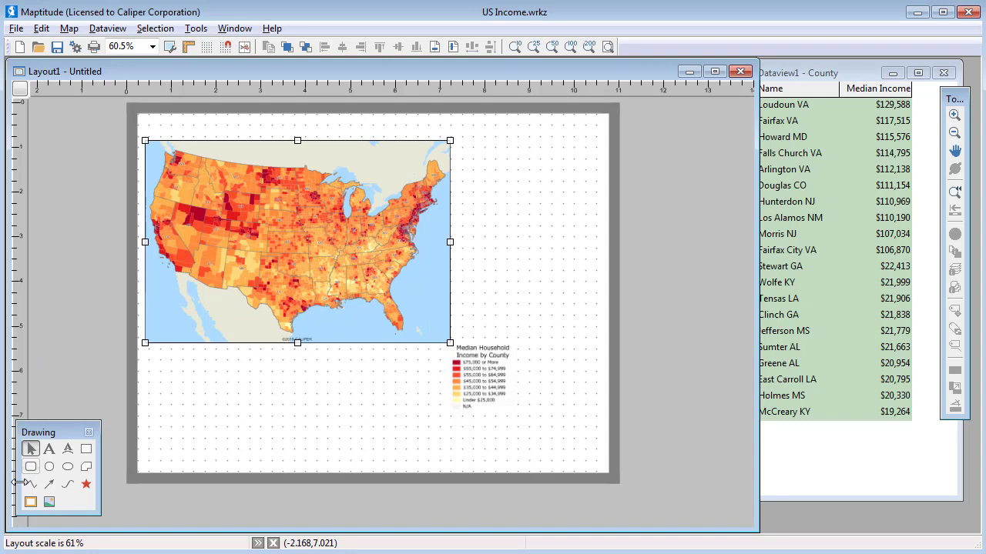
- Place the Alaska and Hawaii inset maps in frames below the US map
{"action": "left_click", "coordinate": [30, 504]}
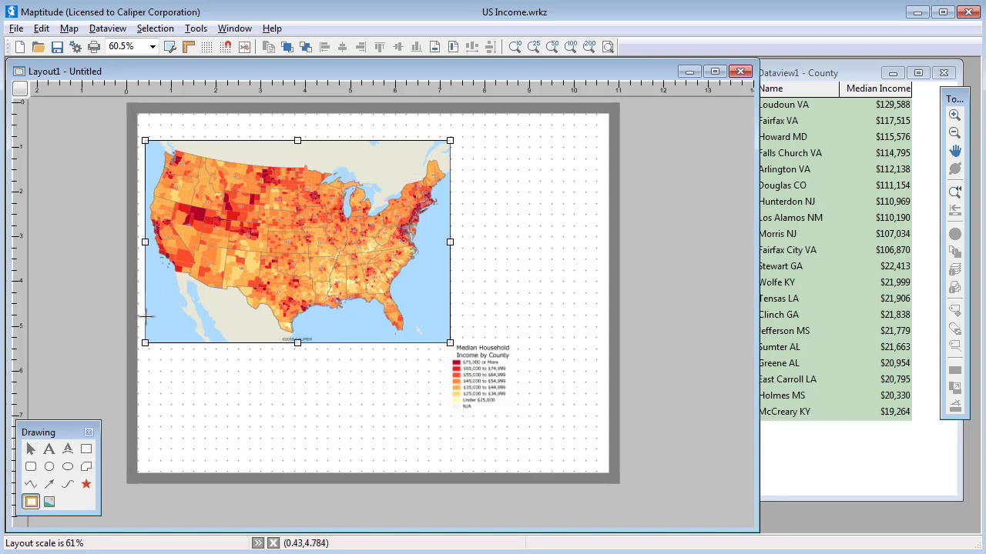
{"action": "left_click_drag", "start_coordinate": [146, 317], "coordinate": [273, 423]}
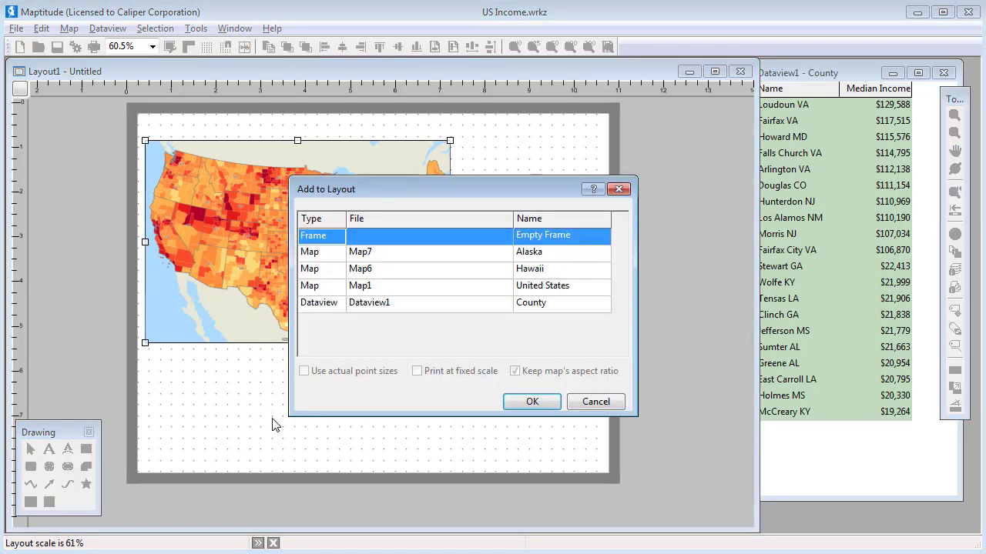
{"action": "left_click", "coordinate": [417, 258]}
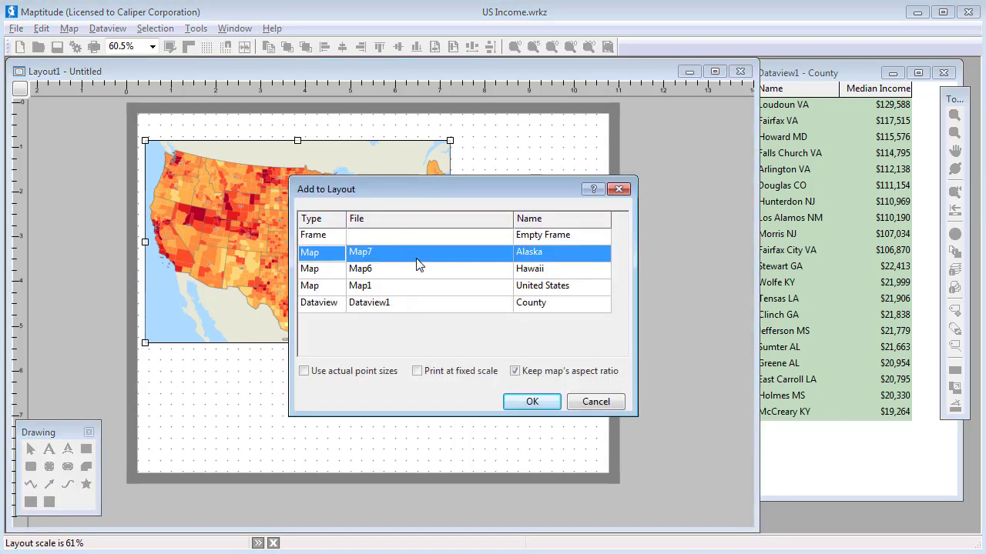
{"action": "left_click", "coordinate": [520, 401]}
{"action": "left_click_drag", "start_coordinate": [279, 353], "coordinate": [357, 417]}
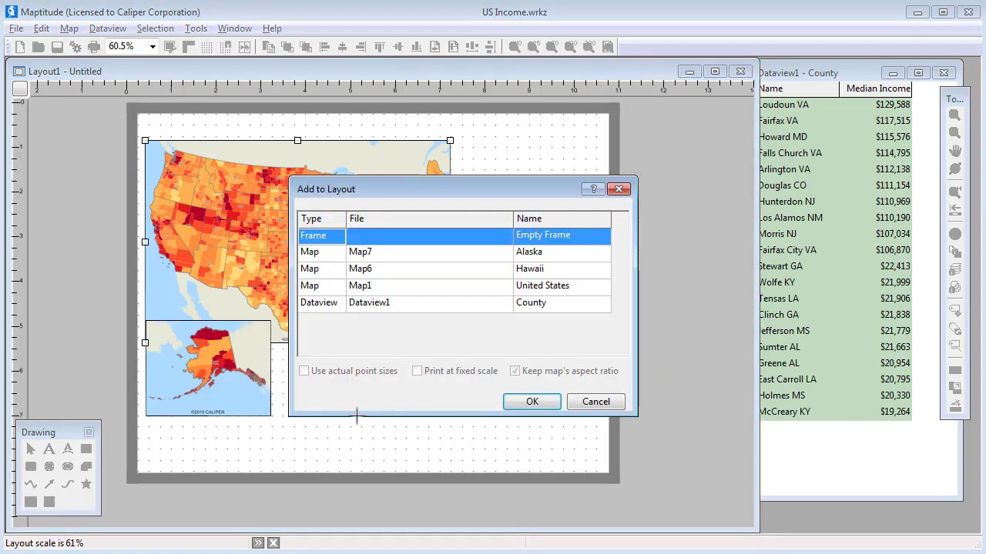
{"action": "left_click", "coordinate": [391, 273]}
{"action": "left_click", "coordinate": [518, 403]}
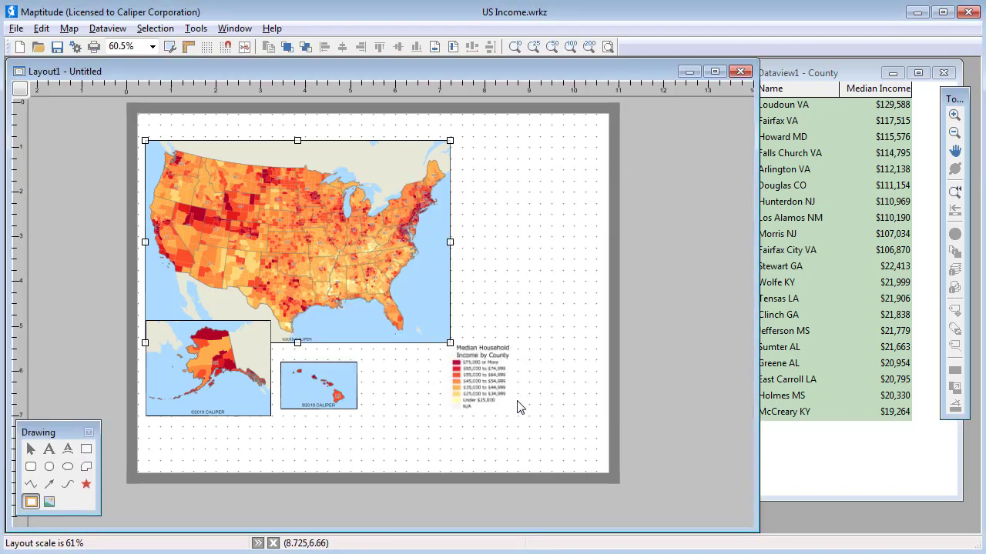
- Add the County dataview table in a tall frame right of the map
{"action": "left_click_drag", "start_coordinate": [445, 127], "coordinate": [600, 442]}
{"action": "left_click", "coordinate": [458, 305]}
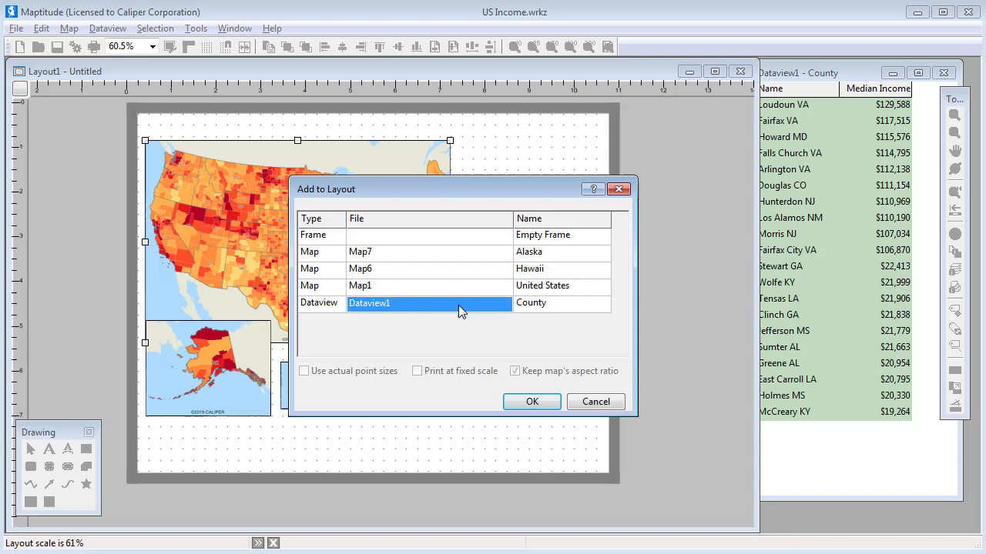
{"action": "left_click", "coordinate": [530, 401]}
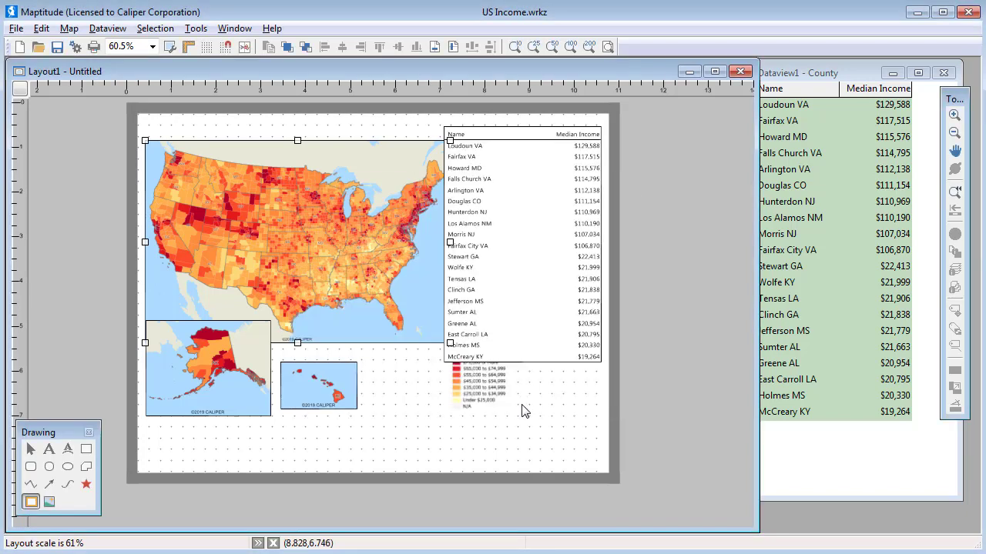
- Add the title 'Household Income' in a text box above the map
{"action": "left_click", "coordinate": [49, 448]}
{"action": "left_click_drag", "start_coordinate": [237, 116], "coordinate": [425, 140]}
{"action": "type", "text": "H"}
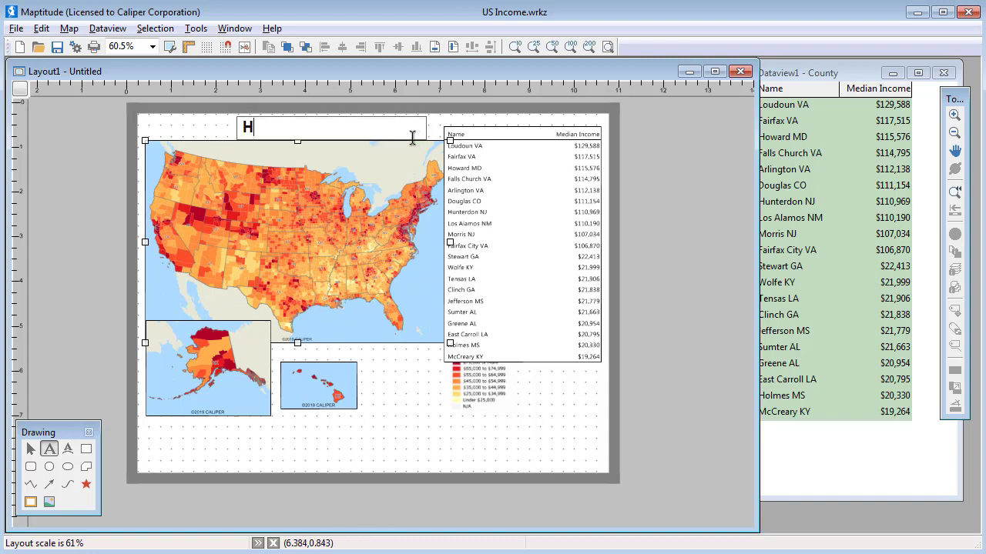
{"action": "type", "text": "ousehold Income"}
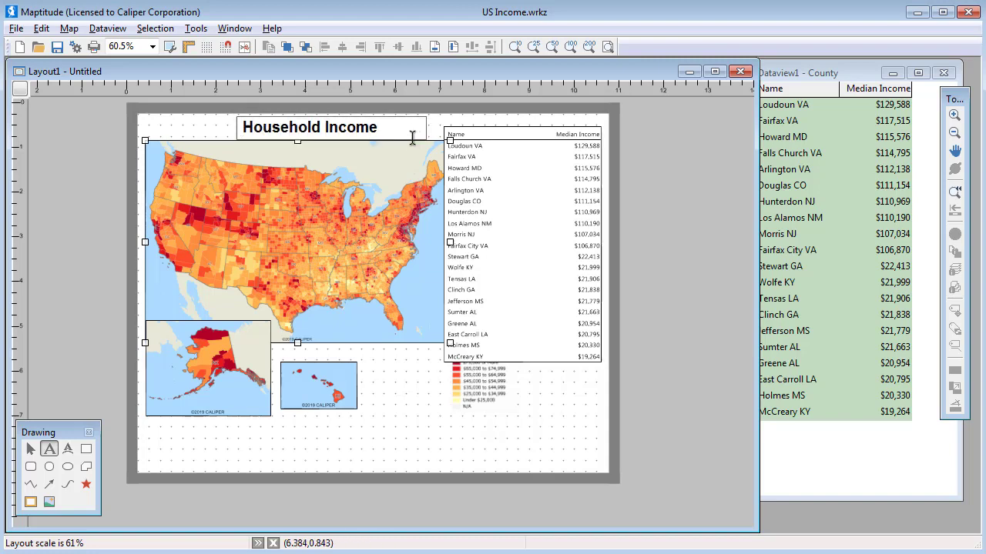
{"action": "key", "text": "Return"}
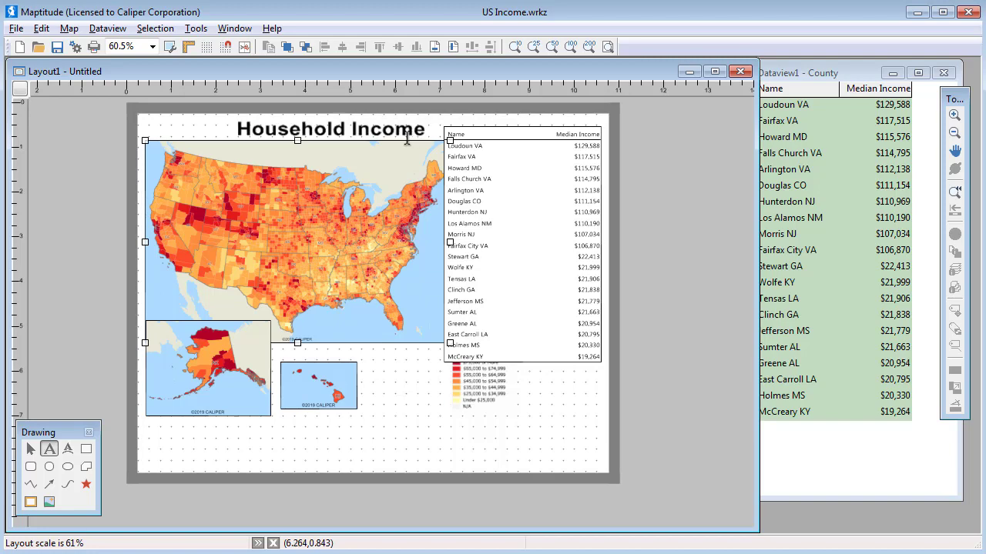
- Insert the Maptitude.png logo in the page's lower-right corner
{"action": "left_click", "coordinate": [49, 502]}
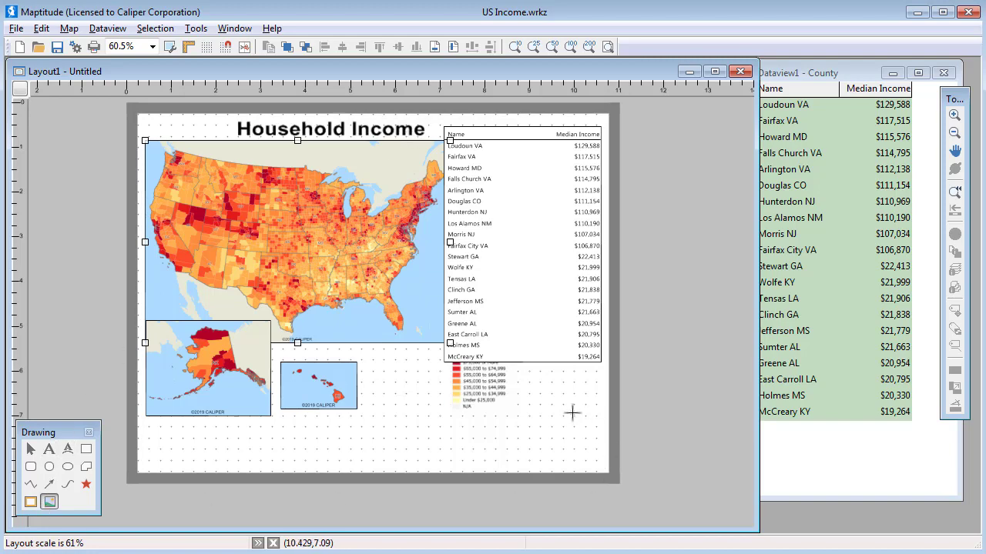
{"action": "left_click_drag", "start_coordinate": [548, 410], "coordinate": [598, 455]}
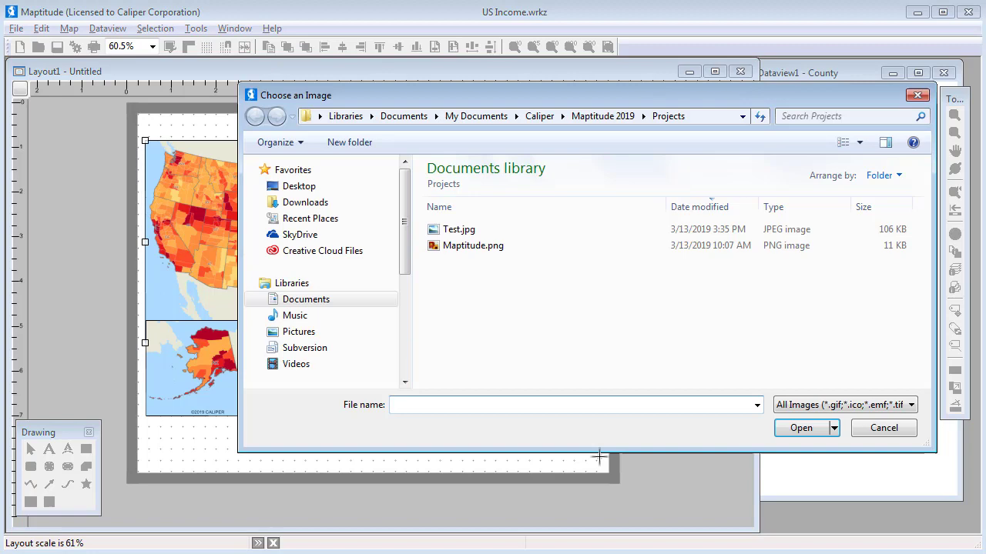
{"action": "left_click", "coordinate": [490, 247]}
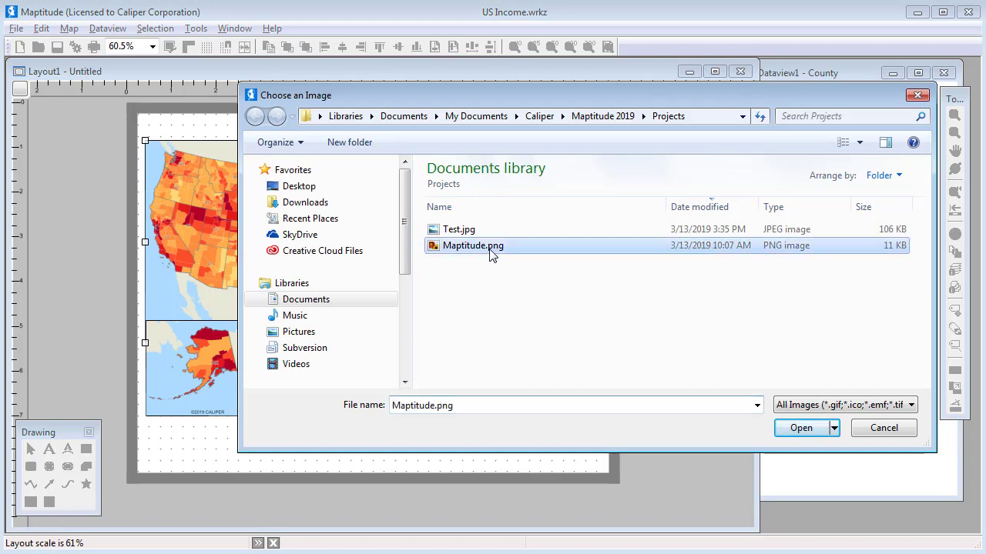
{"action": "left_click", "coordinate": [796, 429]}
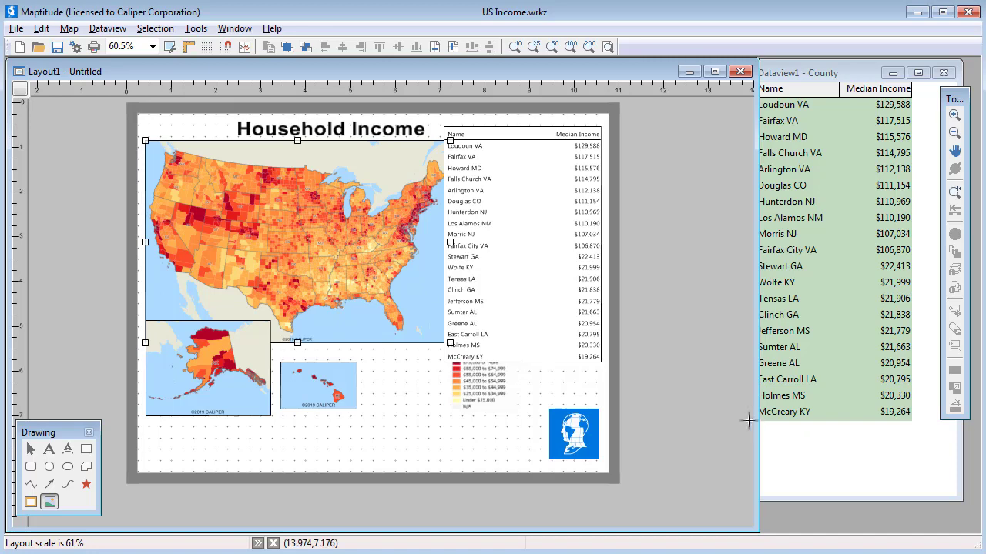
- Remove the County table's border and reduce its text size to 9
{"action": "right_click", "coordinate": [532, 231]}
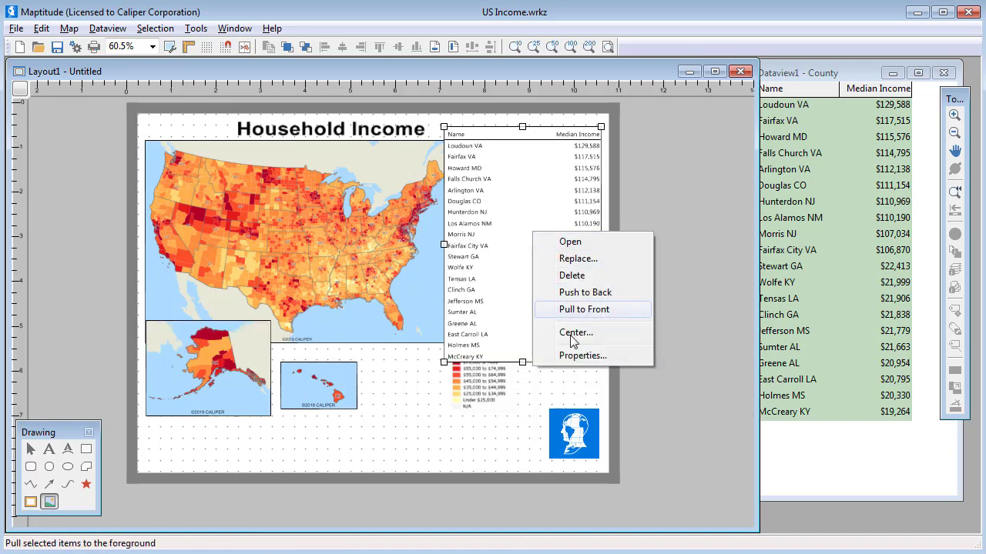
{"action": "left_click", "coordinate": [578, 358]}
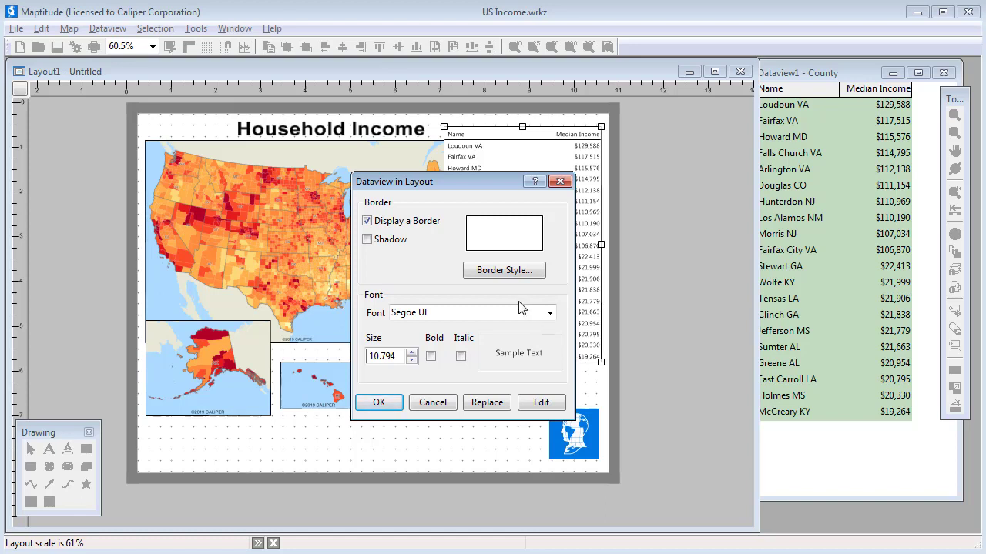
{"action": "left_click", "coordinate": [382, 222]}
{"action": "left_click", "coordinate": [411, 359]}
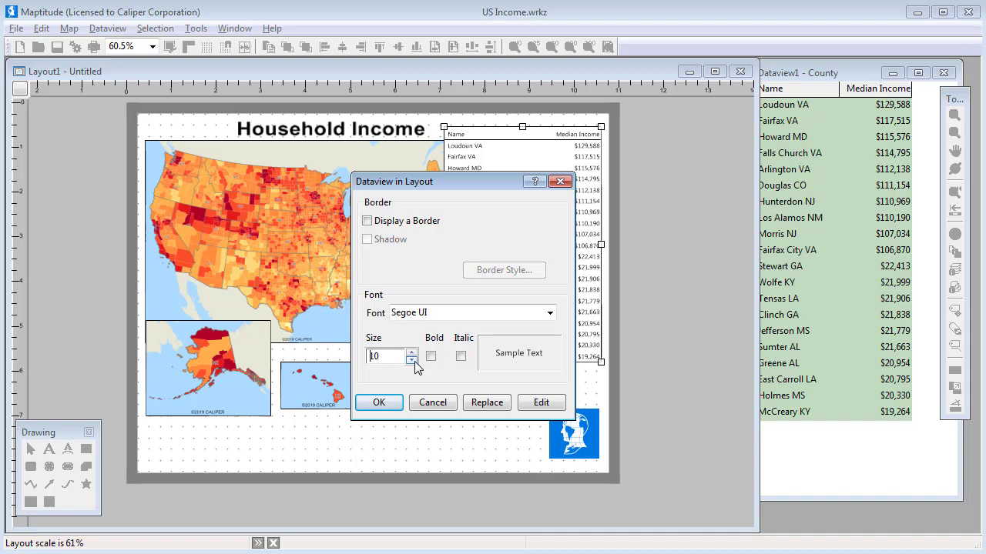
{"action": "left_click", "coordinate": [412, 353]}
{"action": "left_click", "coordinate": [412, 360]}
{"action": "left_click", "coordinate": [412, 352]}
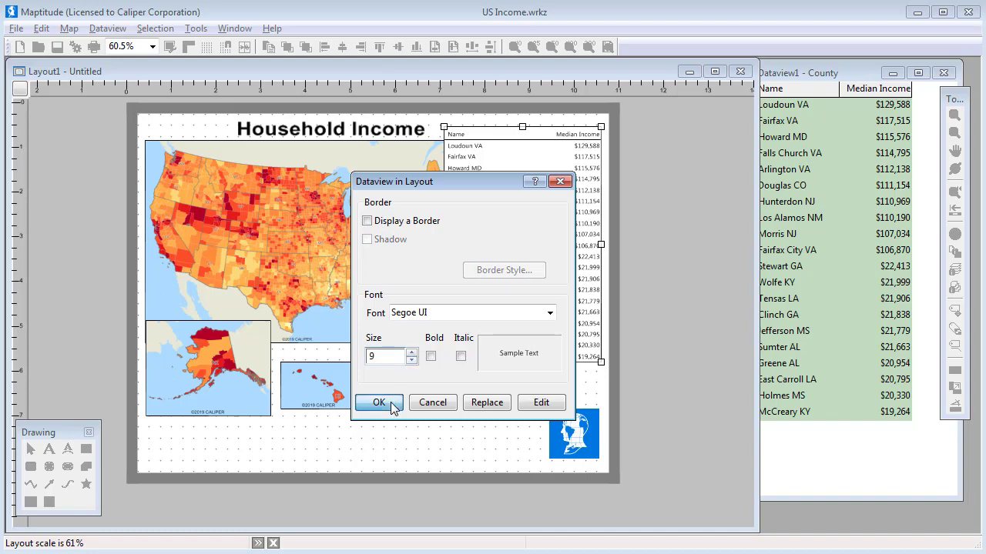
{"action": "left_click", "coordinate": [378, 403]}
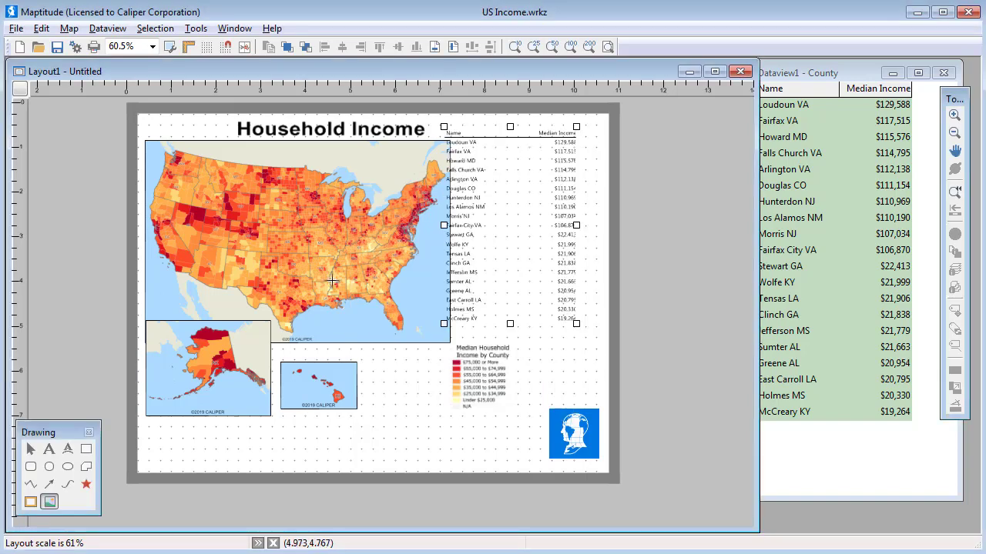
- Check the main map frame's properties without changes, then select the Household Income title
{"action": "right_click", "coordinate": [328, 269]}
{"action": "left_click", "coordinate": [378, 392]}
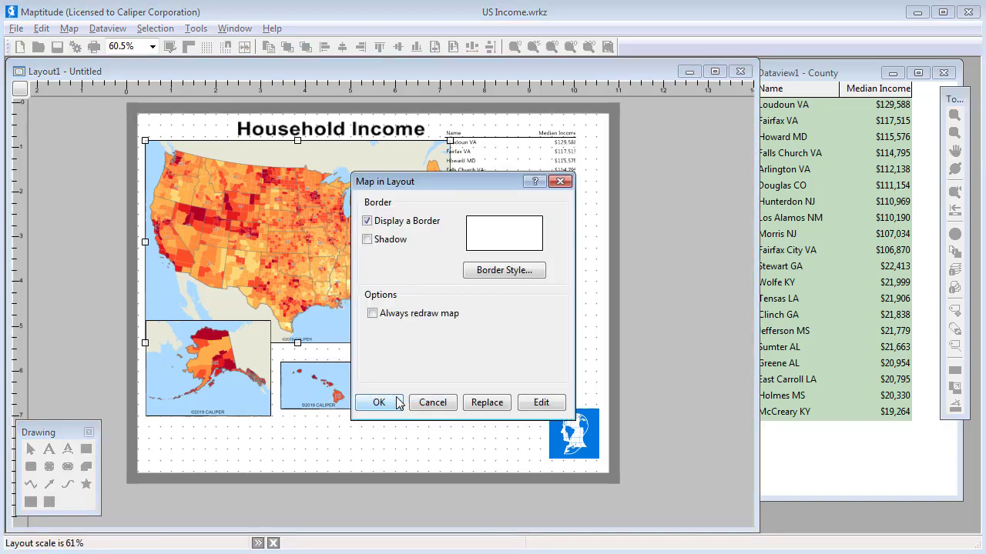
{"action": "left_click", "coordinate": [449, 408]}
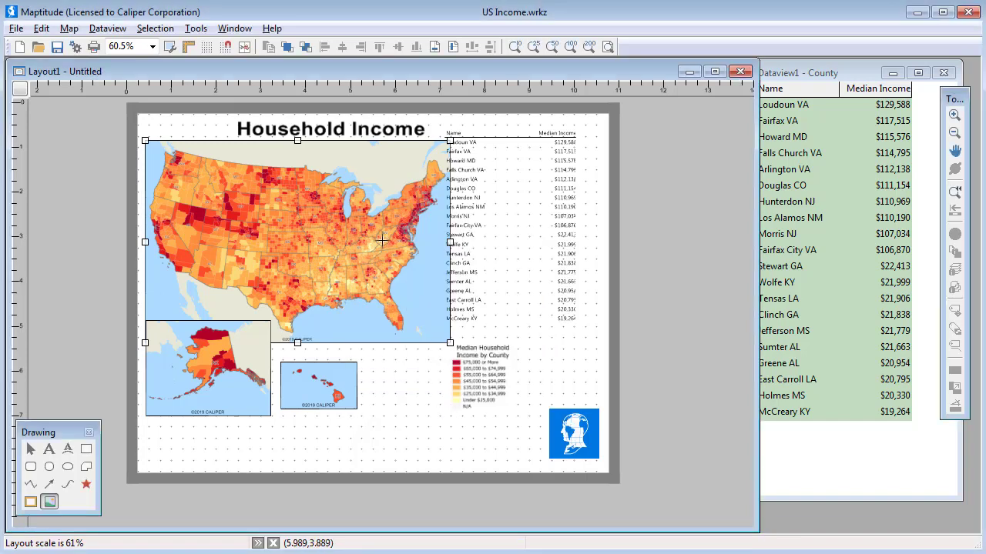
{"action": "left_click", "coordinate": [334, 129]}
- Reduce the 'Household Income' title font size from 38.4 to 30 points
{"action": "right_click", "coordinate": [333, 131]}
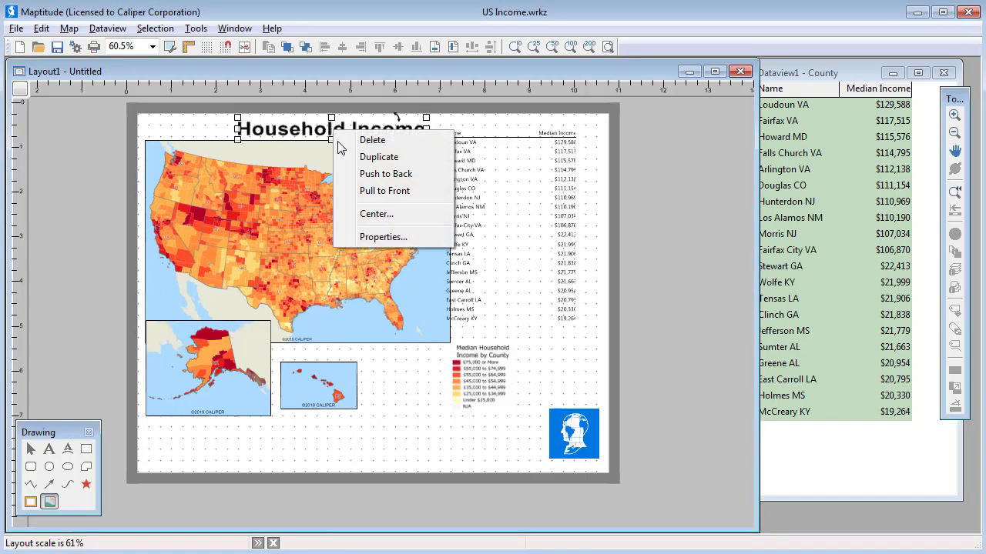
{"action": "left_click", "coordinate": [379, 242]}
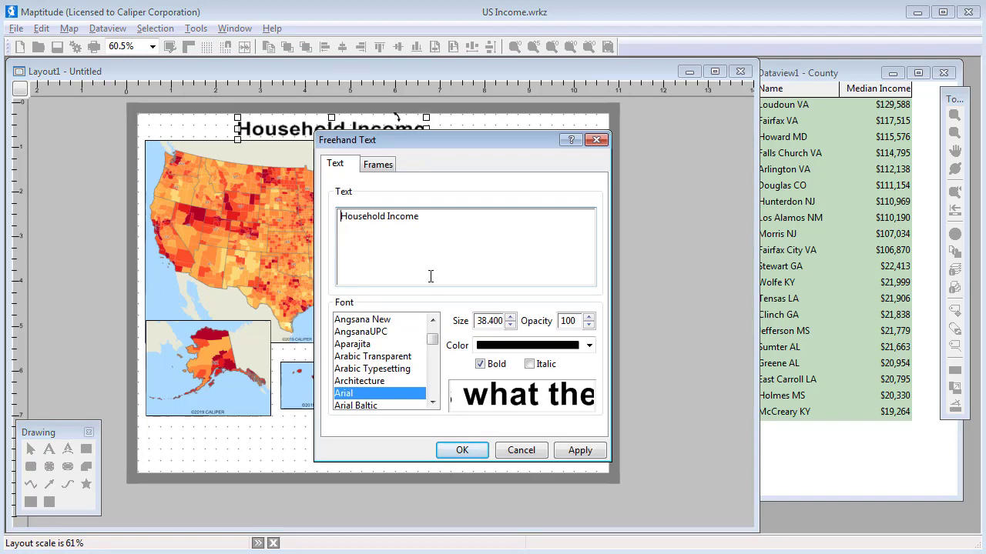
{"action": "left_click", "coordinate": [510, 324]}
{"action": "left_click", "coordinate": [510, 325]}
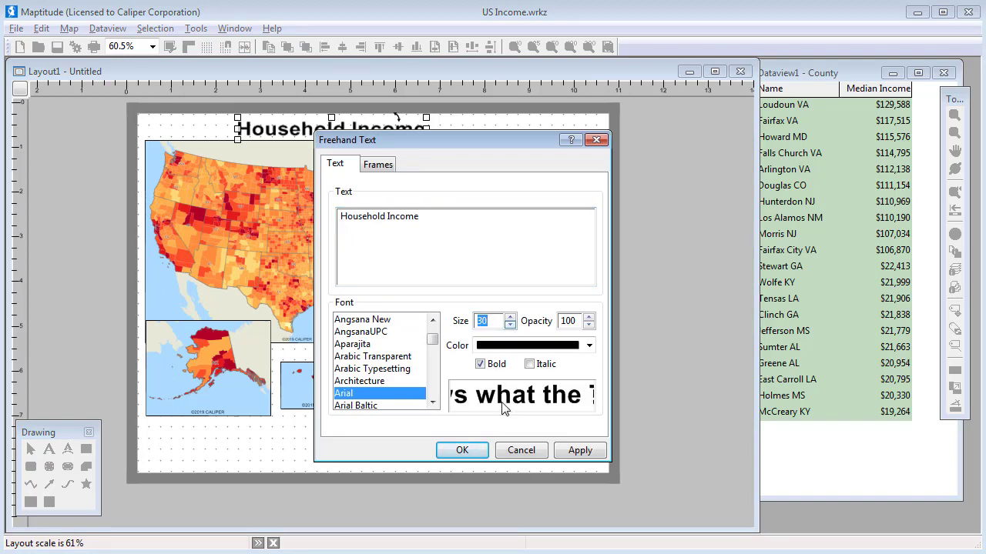
{"action": "left_click", "coordinate": [460, 450]}
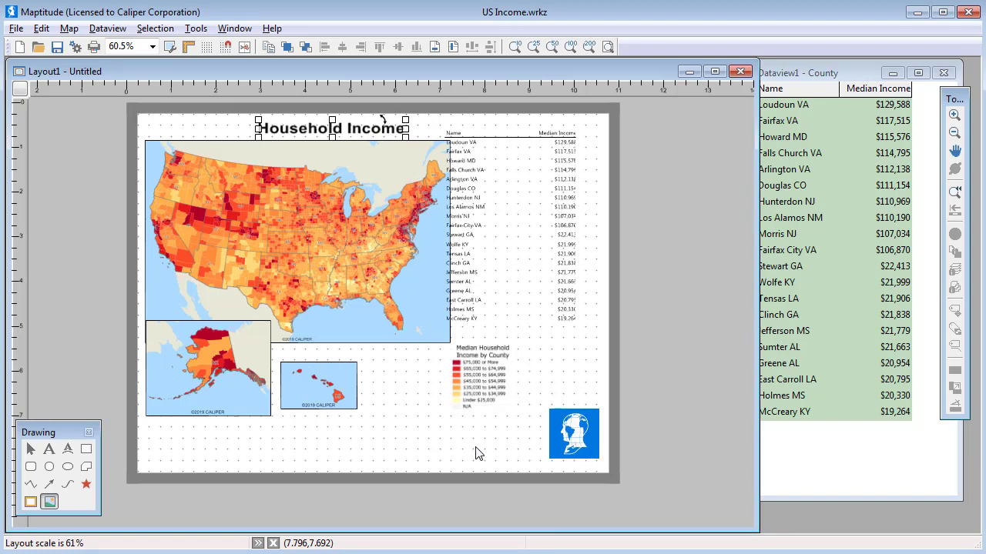
- Move the county income table slightly right and down
{"action": "left_click", "coordinate": [31, 449]}
{"action": "left_click", "coordinate": [499, 273]}
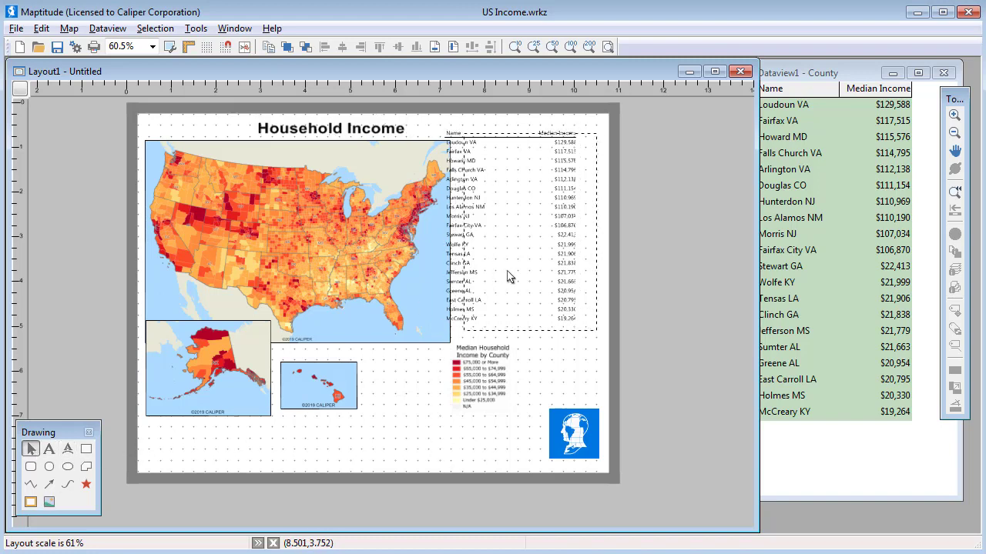
{"action": "left_click_drag", "start_coordinate": [508, 281], "coordinate": [506, 282]}
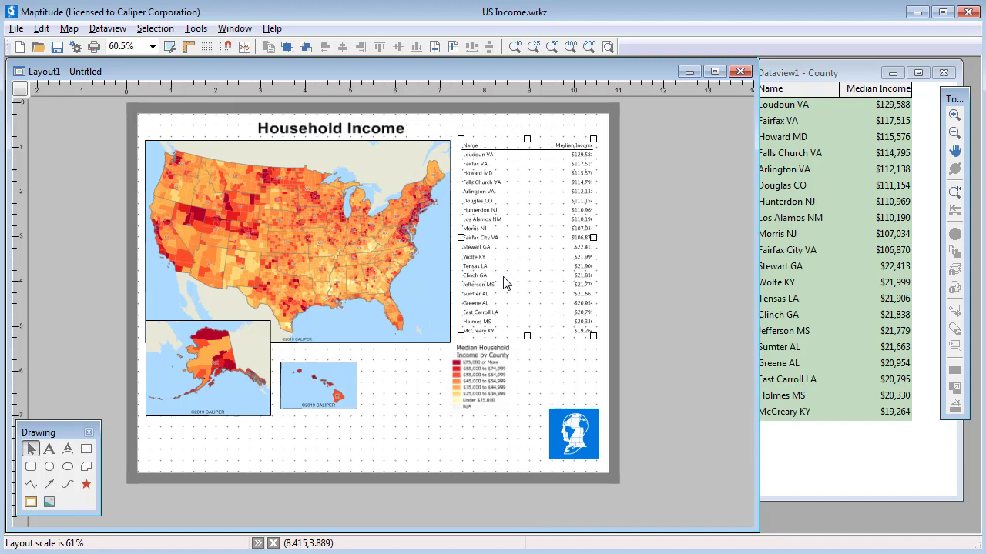
- Left-align the title with the US map and shift the legend left under the map
{"action": "left_click", "coordinate": [395, 252]}
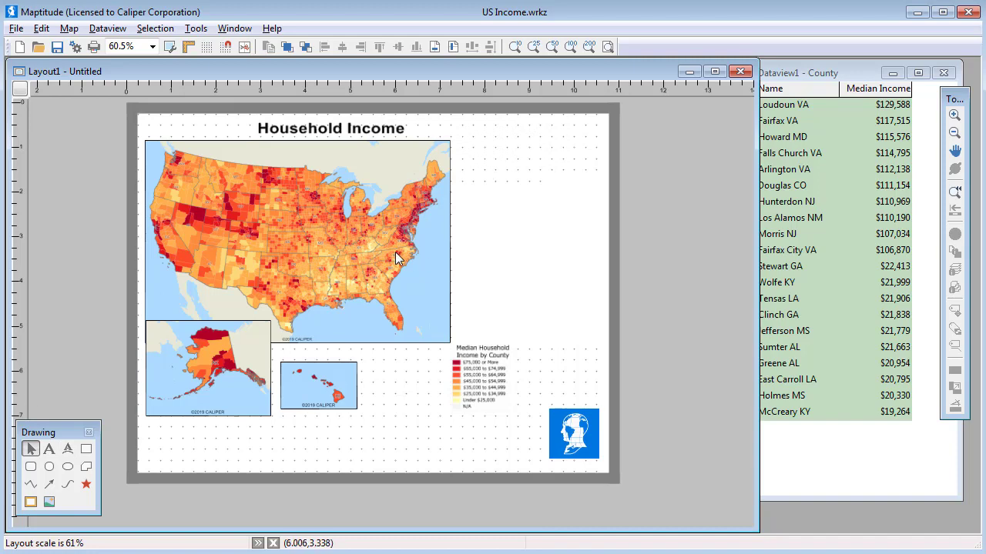
{"action": "left_click", "coordinate": [360, 135], "text": "shift"}
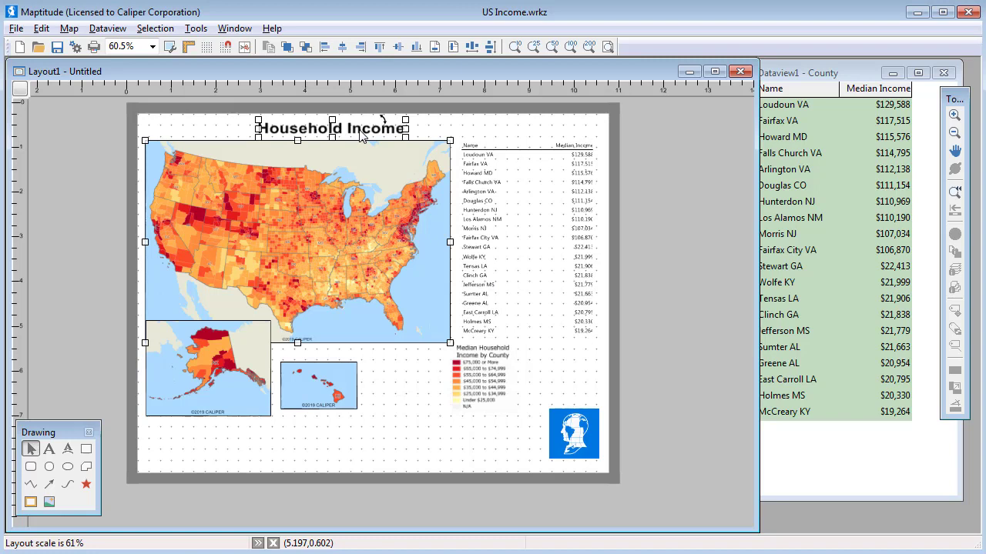
{"action": "left_click", "coordinate": [324, 48]}
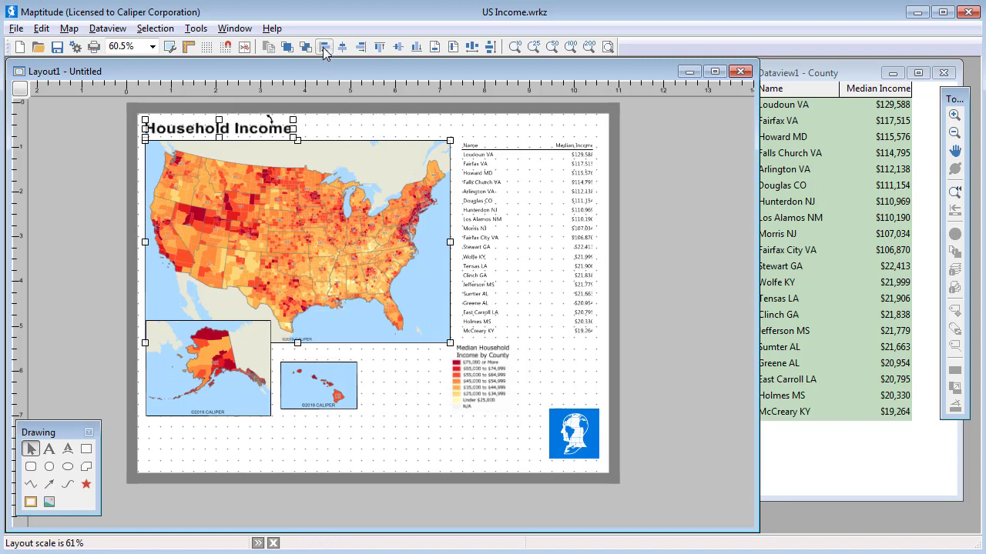
{"action": "left_click_drag", "start_coordinate": [490, 374], "coordinate": [421, 378]}
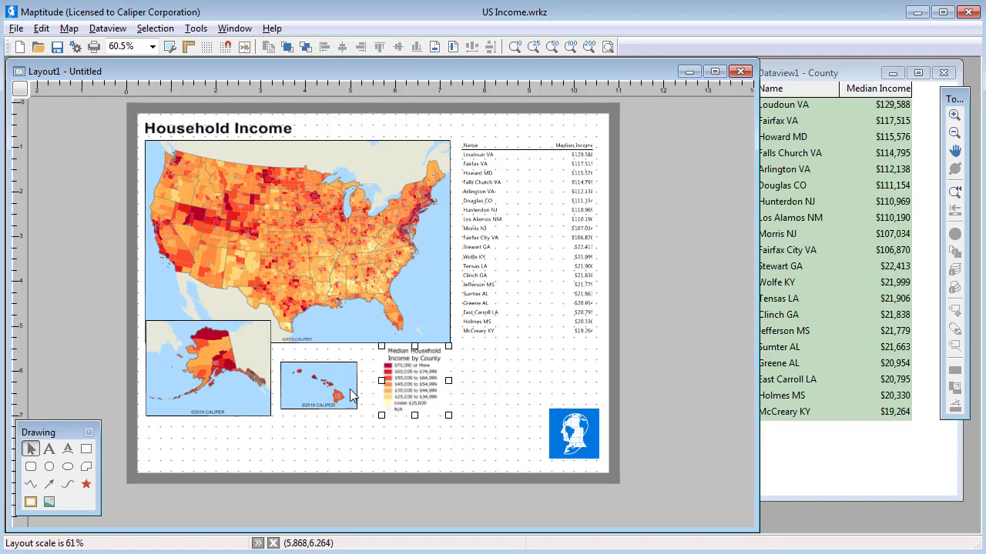
- Enlarge the Hawaii inset and align its bottom edge with the Alaska inset
{"action": "left_click", "coordinate": [308, 332]}
{"action": "left_click", "coordinate": [204, 359], "text": "shift"}
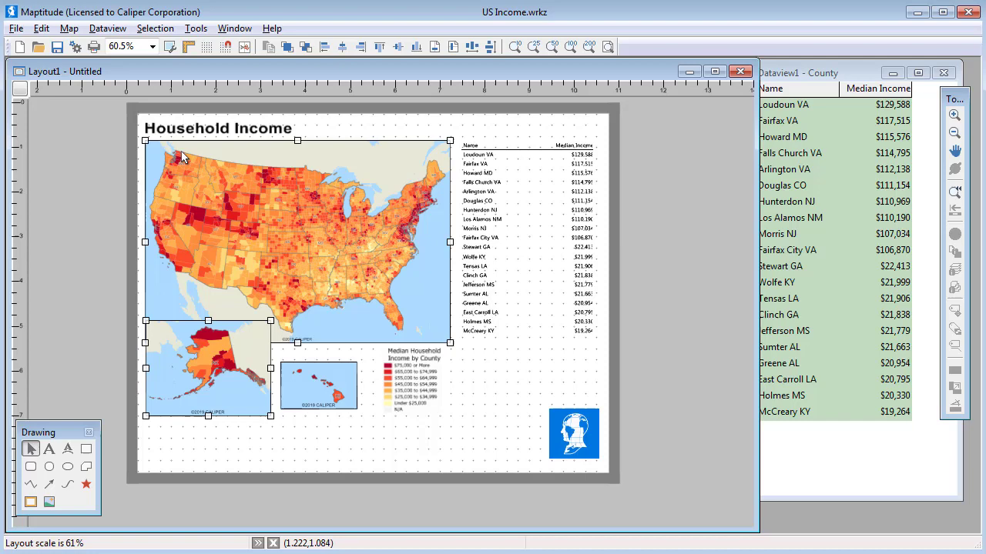
{"action": "left_click", "coordinate": [304, 399]}
{"action": "left_click_drag", "start_coordinate": [356, 409], "coordinate": [374, 429]}
{"action": "left_click", "coordinate": [265, 414]}
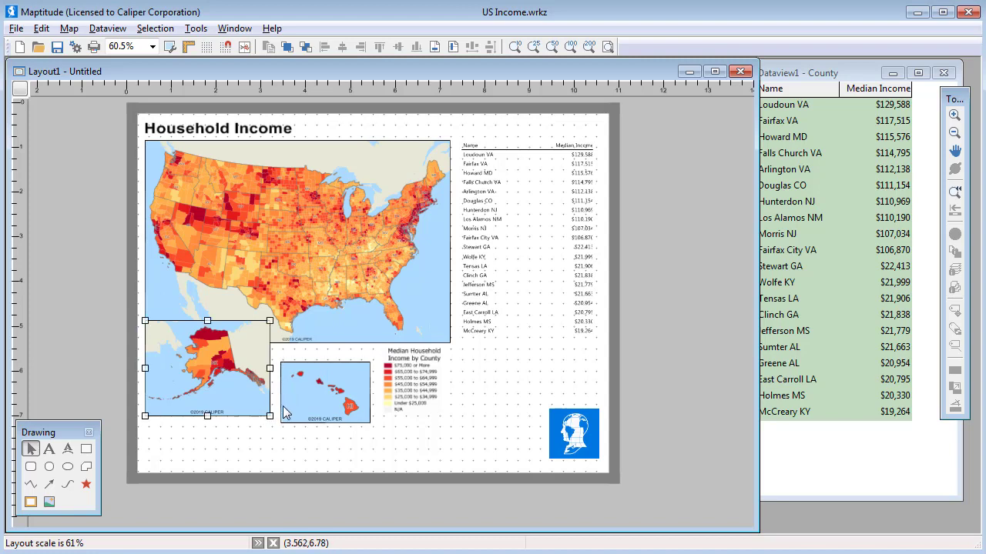
{"action": "left_click", "coordinate": [283, 414], "text": "shift"}
{"action": "left_click", "coordinate": [415, 46]}
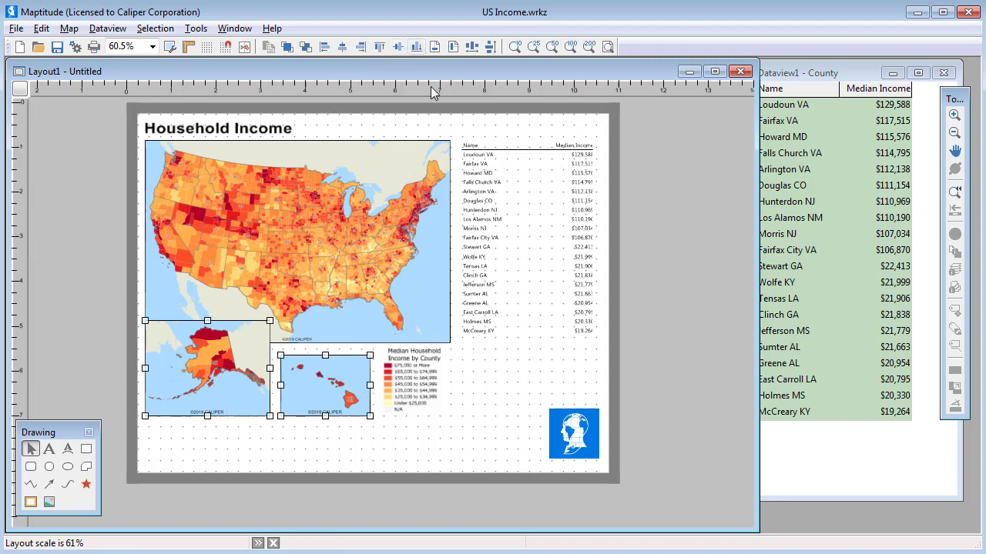
{"action": "left_click", "coordinate": [439, 122]}
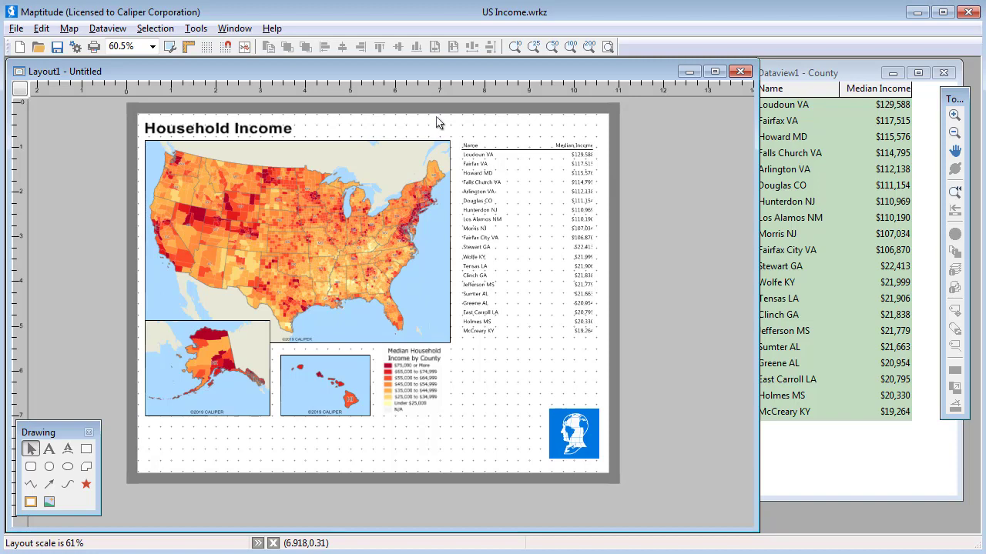
- Export Layout1 as a JPEG Compressed Image named 'County Income' in the Projects folder
{"action": "left_click", "coordinate": [19, 29]}
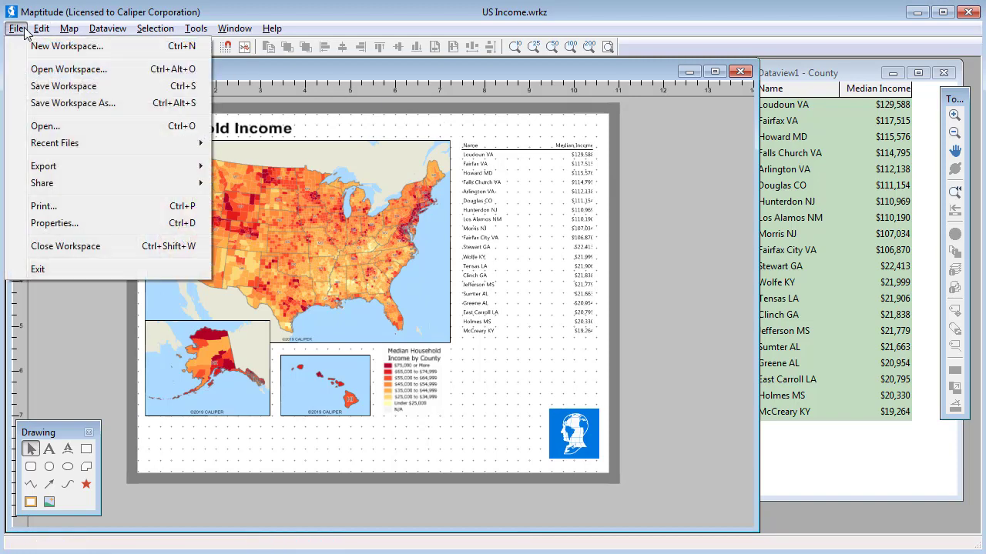
{"action": "mouse_move", "coordinate": [81, 168]}
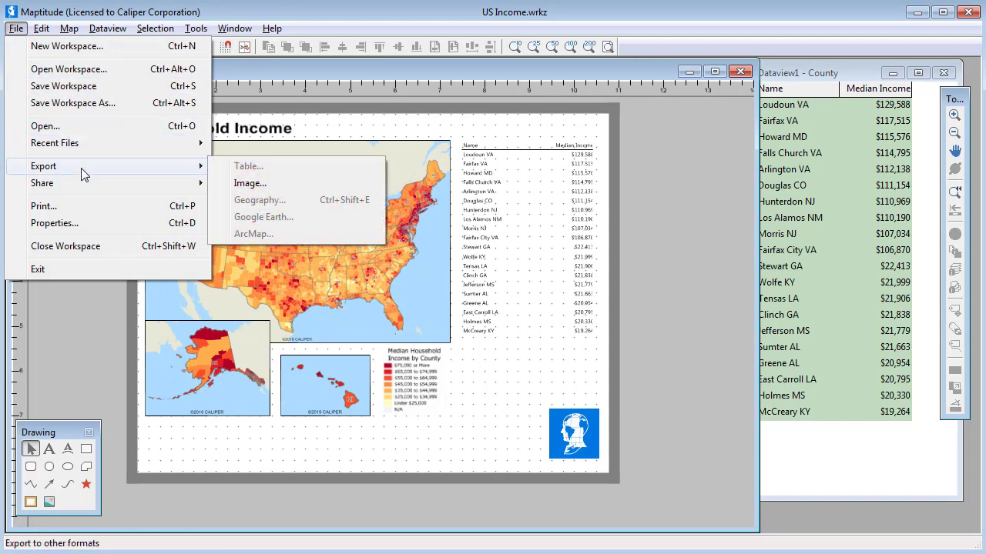
{"action": "left_click", "coordinate": [249, 185]}
{"action": "left_click", "coordinate": [405, 394]}
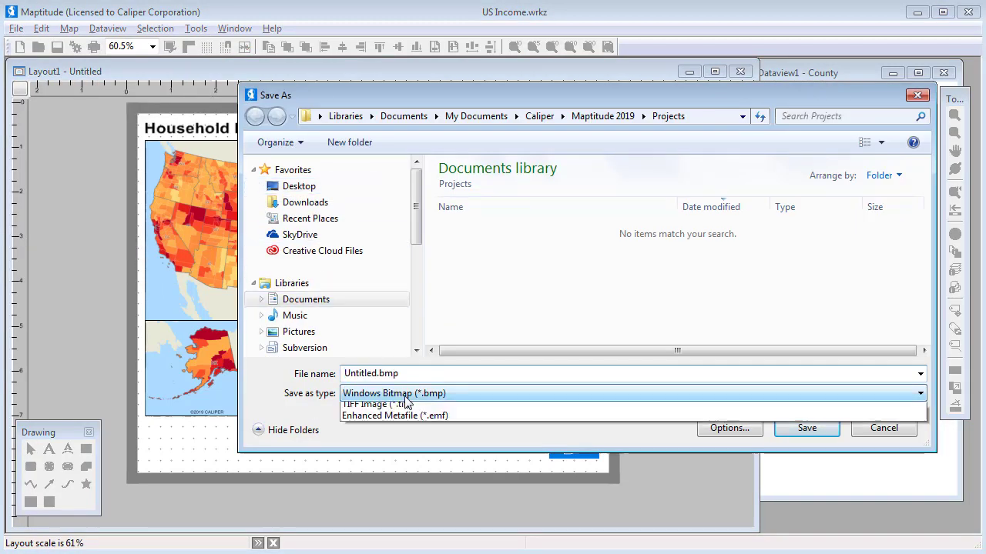
{"action": "left_click", "coordinate": [408, 420]}
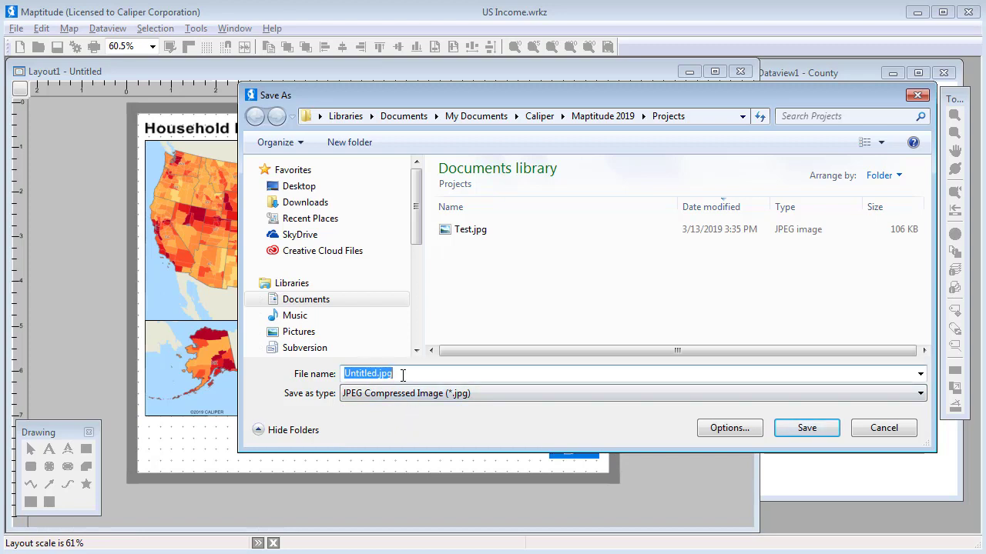
{"action": "type", "text": "County Incom"}
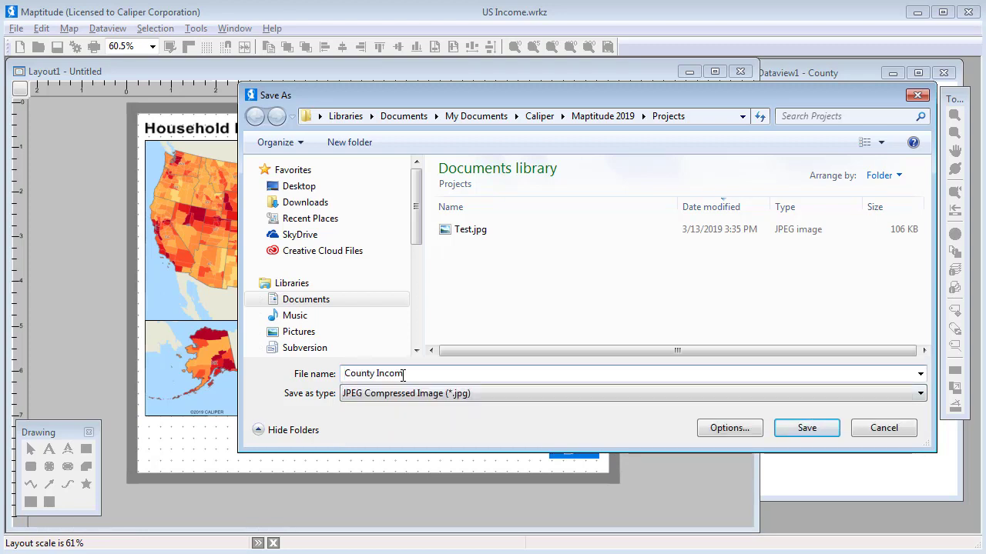
{"action": "type", "text": "e"}
{"action": "left_click", "coordinate": [808, 432]}
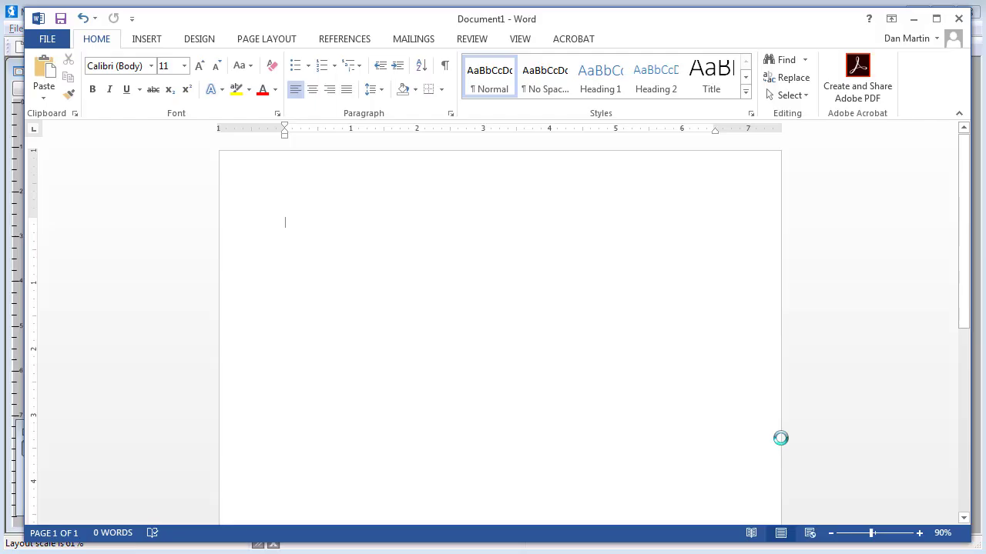
- Insert the picture County Income.jpg into the Word document
{"action": "left_click", "coordinate": [150, 41]}
{"action": "left_click", "coordinate": [166, 76]}
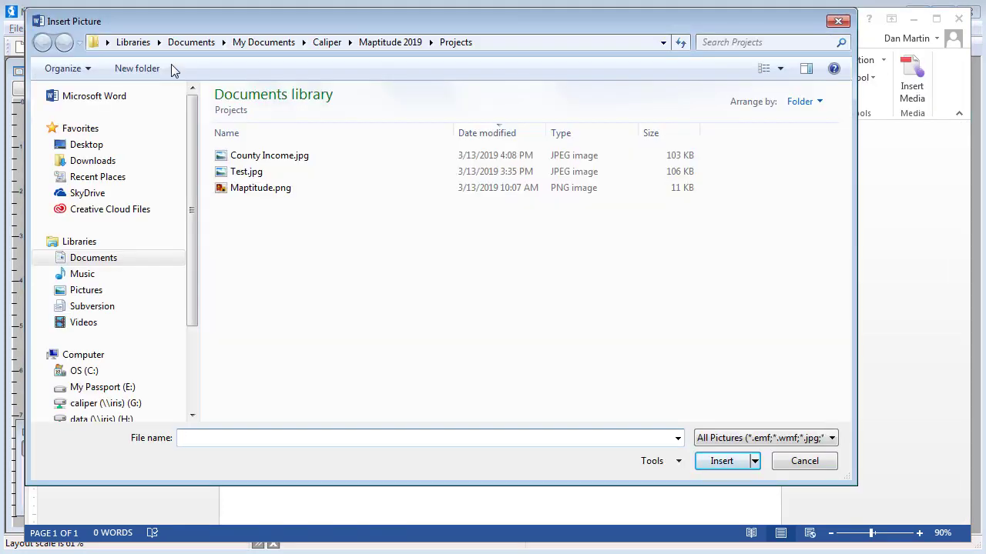
{"action": "left_click", "coordinate": [279, 158]}
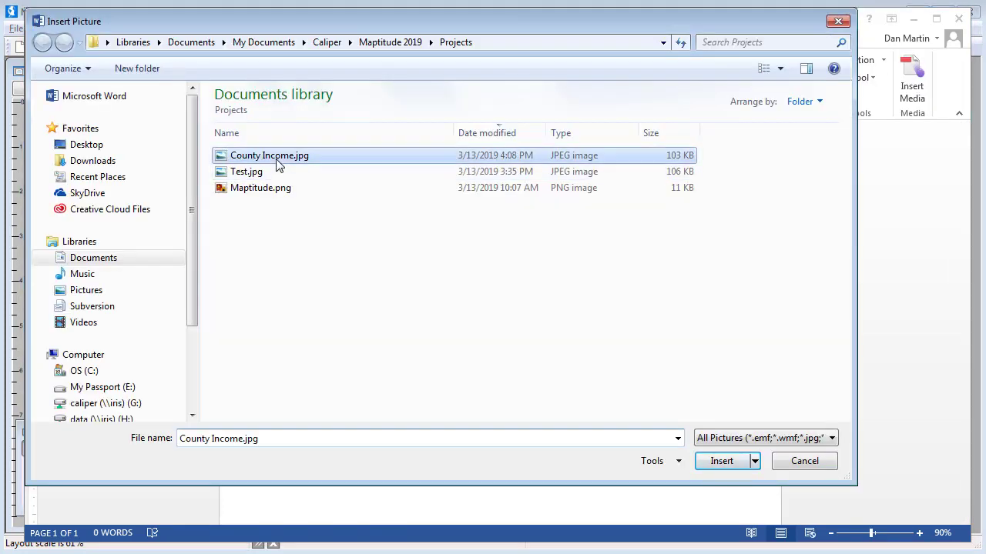
{"action": "left_click", "coordinate": [721, 460]}
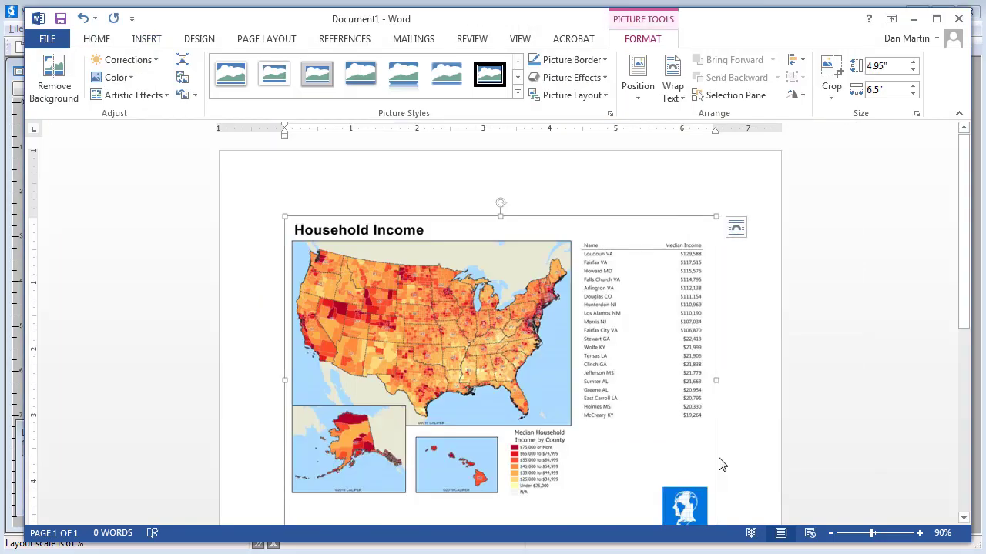